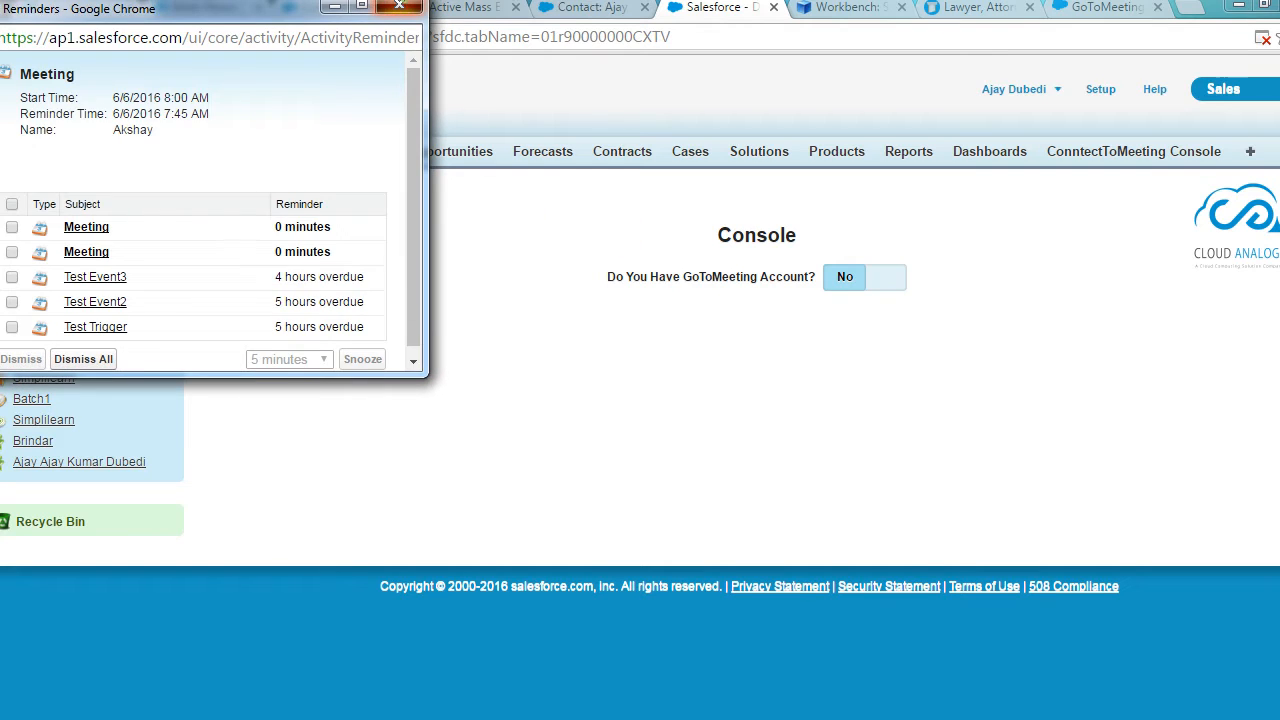
Close the reminders window, answer Yes to having a GoToMeeting account in the console, and continue to the GoToMeeting sign-in.
click(399, 6)
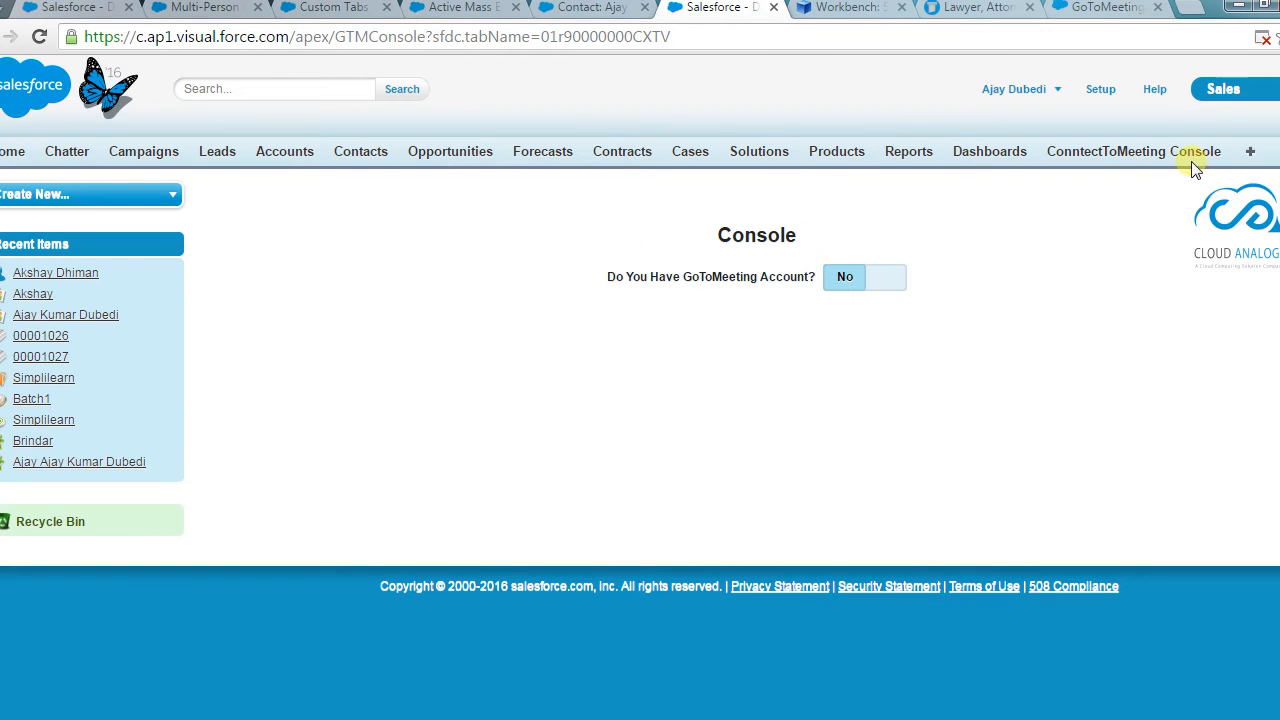
click(858, 285)
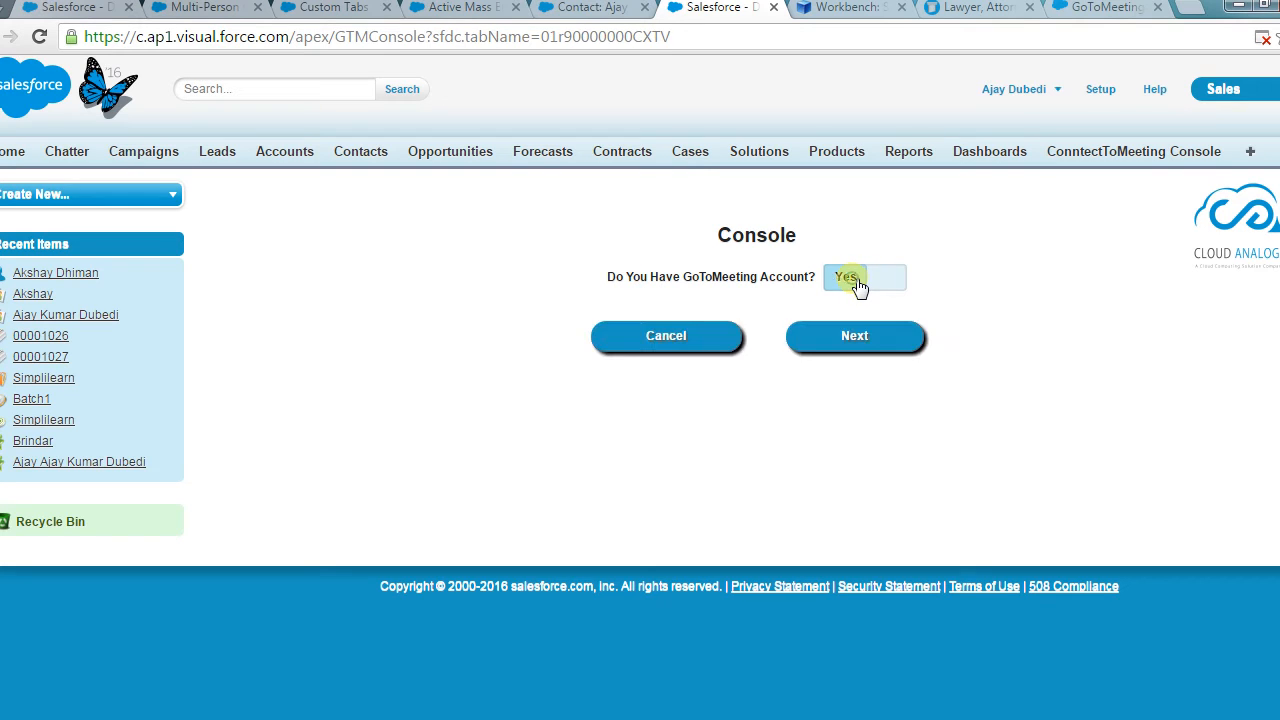
click(876, 344)
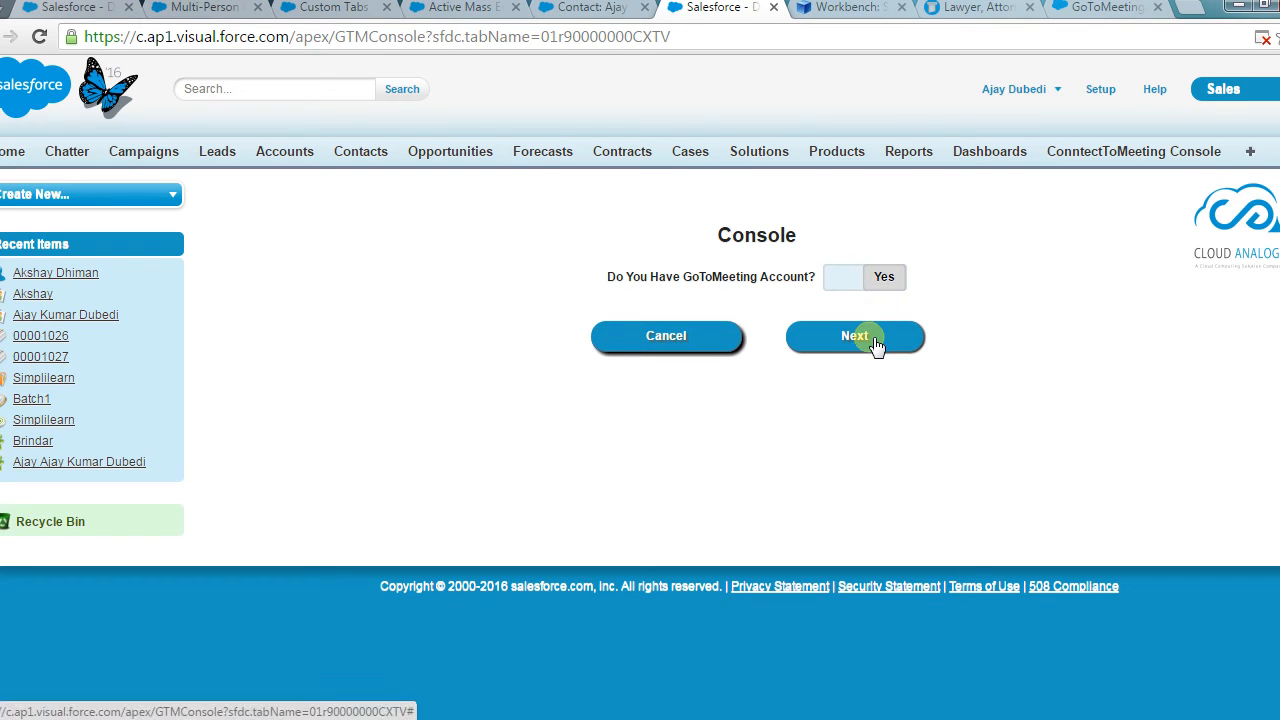
click(870, 338)
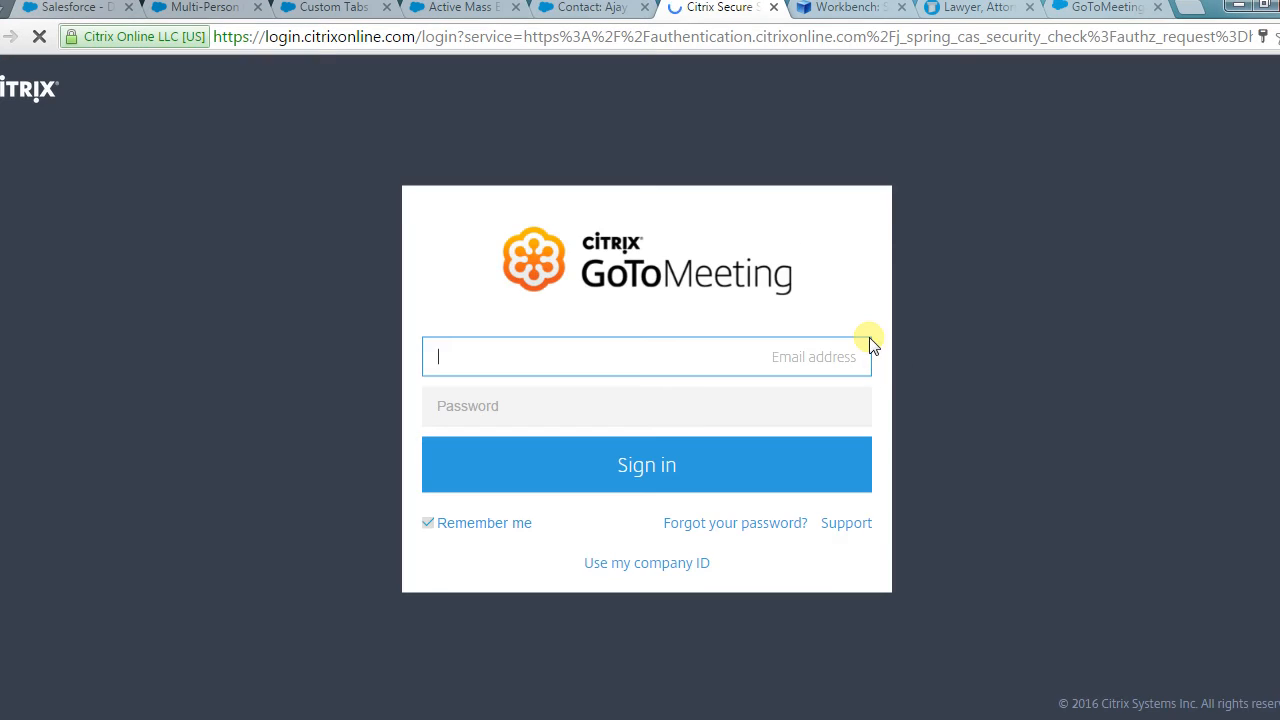
Switch to Notepad++ to view the stored login details, and enter the account email in the GoToMeeting sign-in form.
click(553, 718)
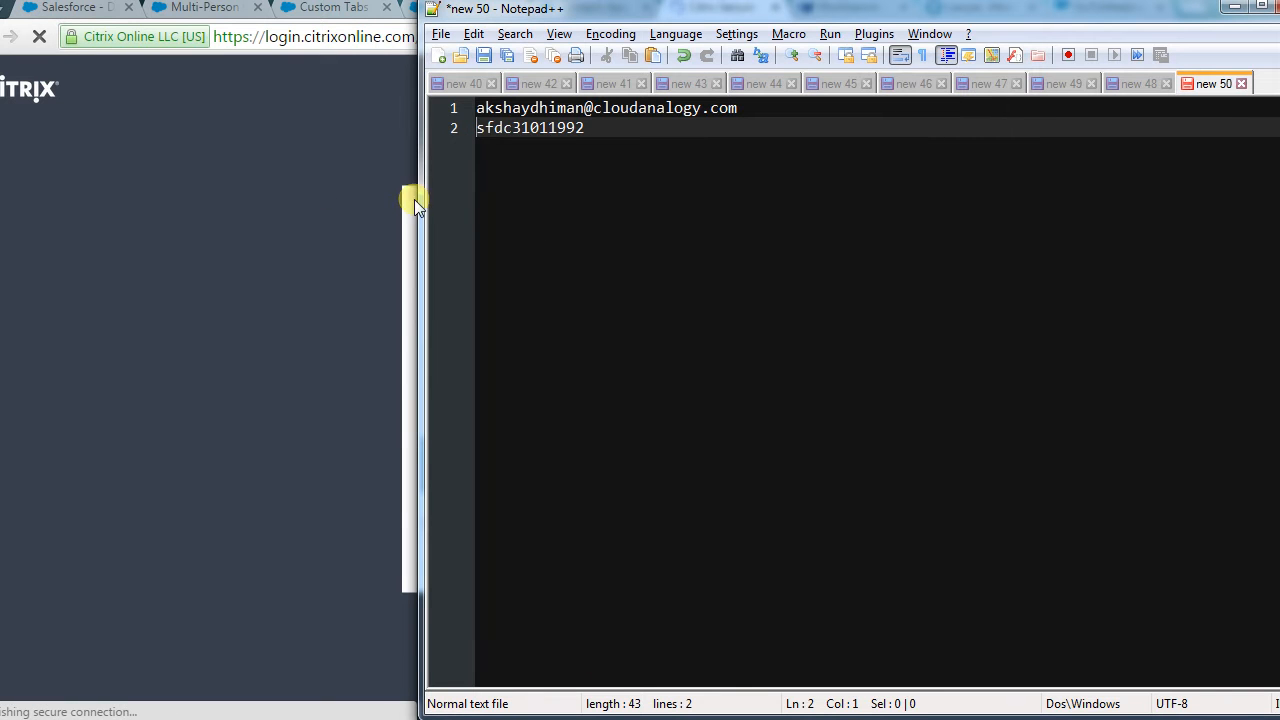
drag(420, 200, 1202, 200)
drag(1203, 368, 972, 408)
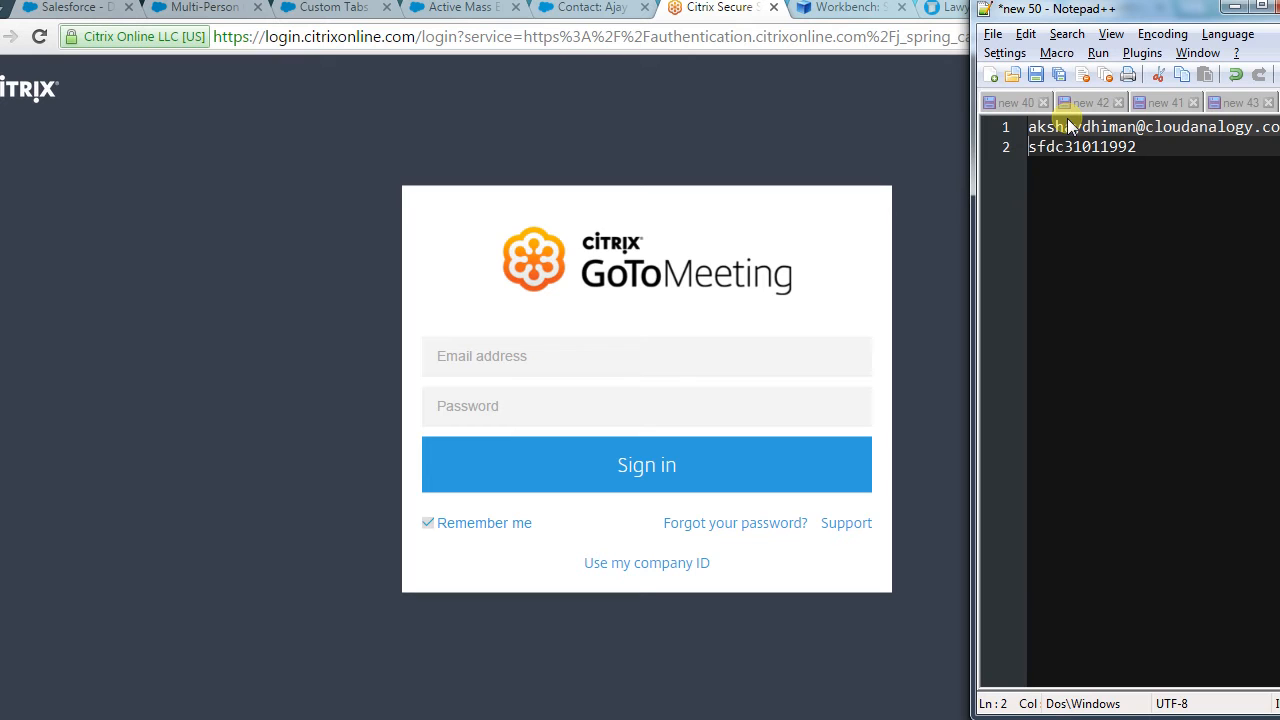
click(541, 372)
key(ctrl+v)
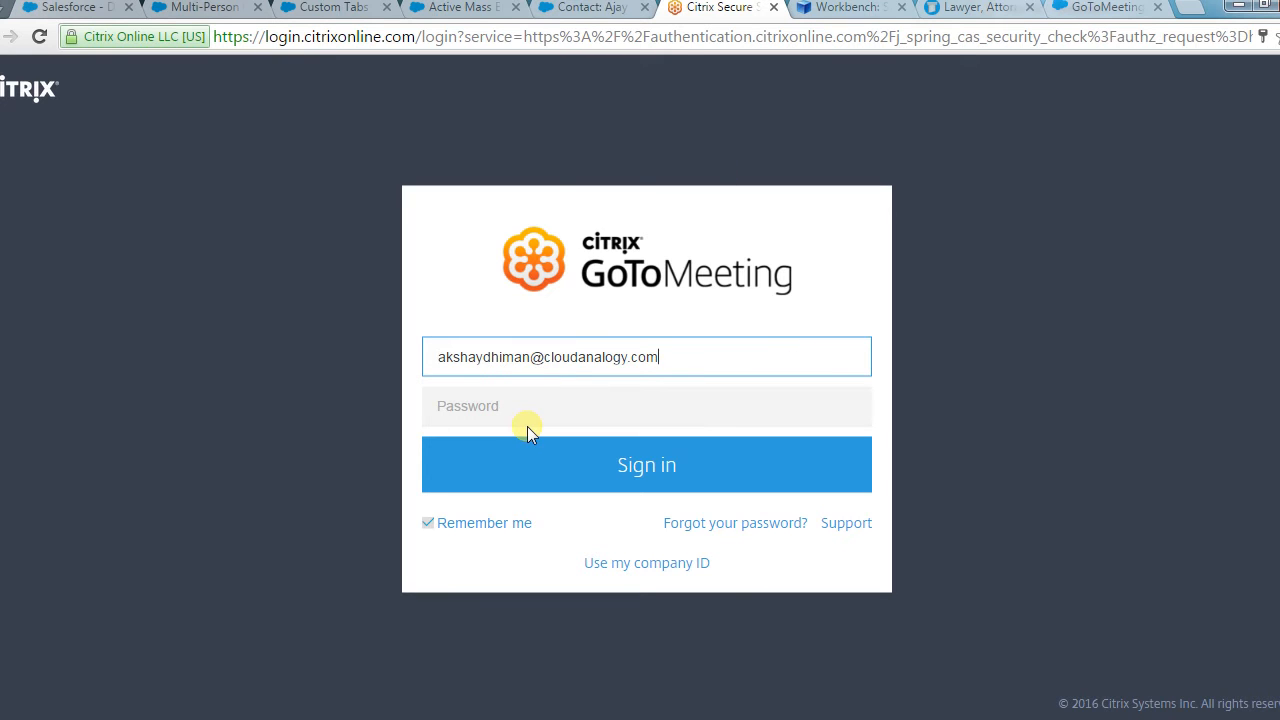
Copy the account password from Notepad++ into the Password field, sign in to GoToMeeting, and reopen the ConntectToMeeting Console.
click(527, 424)
key(alt+Tab)
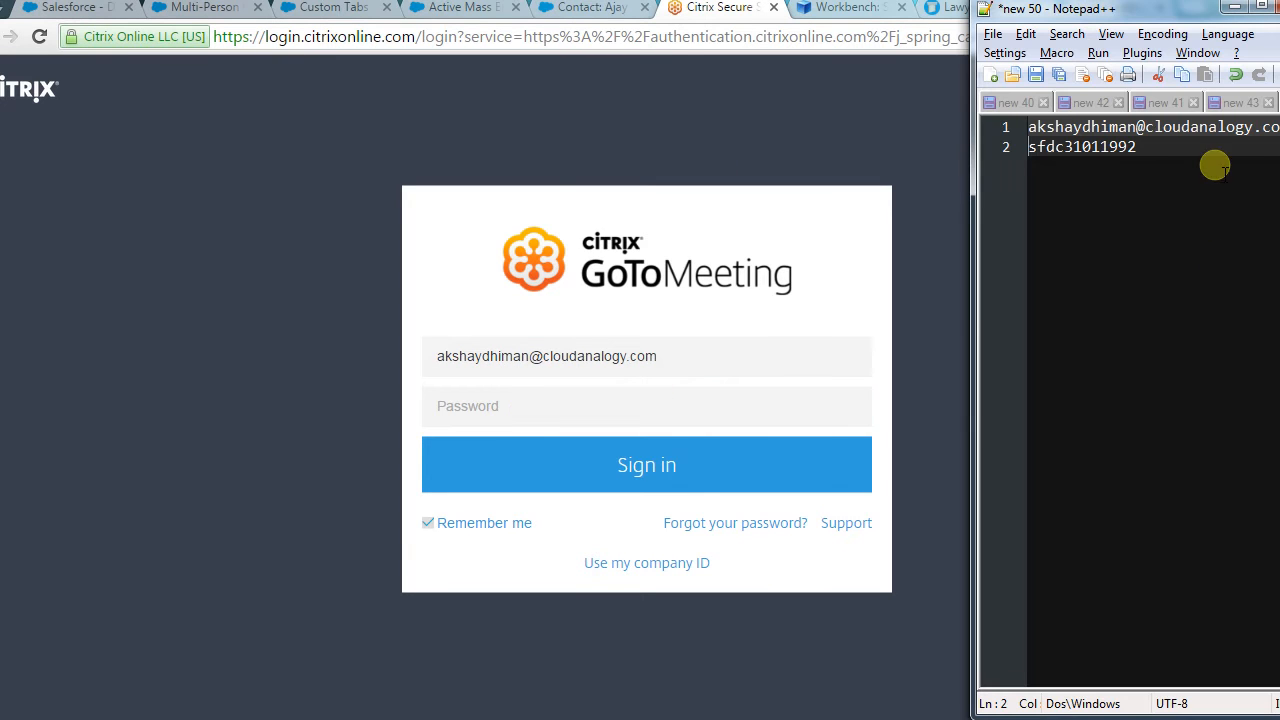
drag(1146, 150, 966, 150)
key(ctrl+c)
click(576, 406)
key(ctrl+v)
click(615, 460)
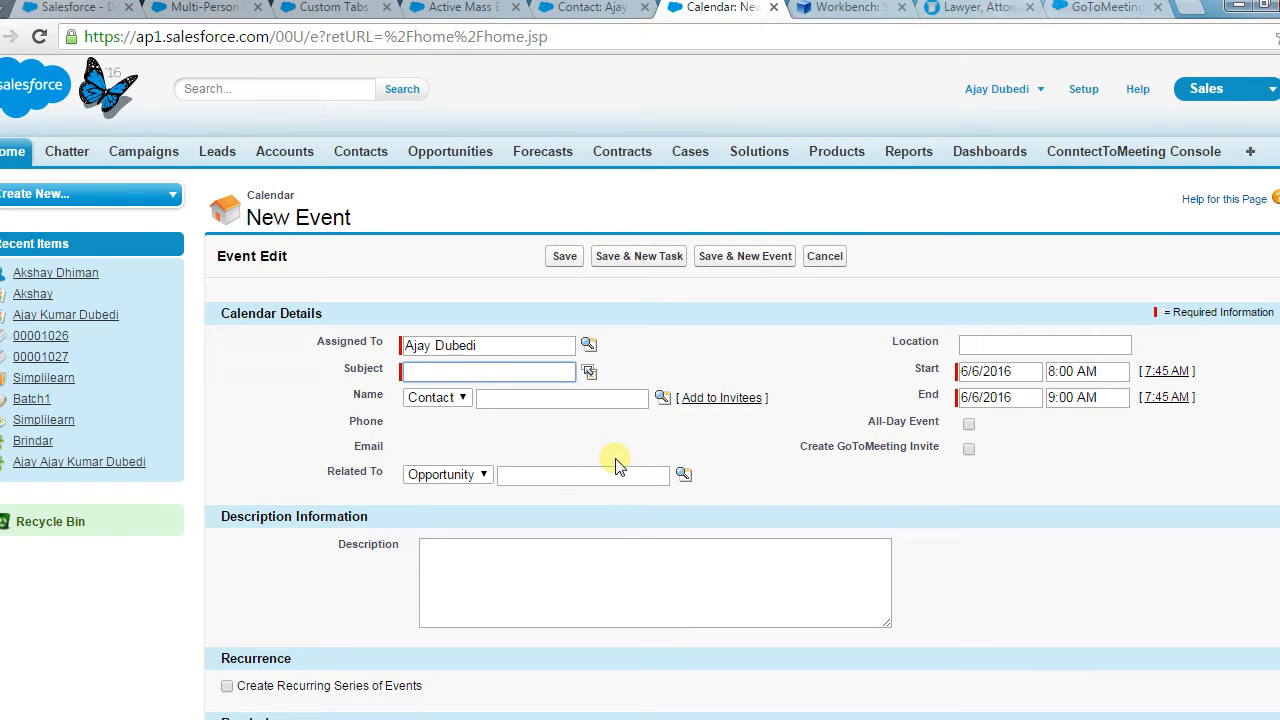
click(1160, 152)
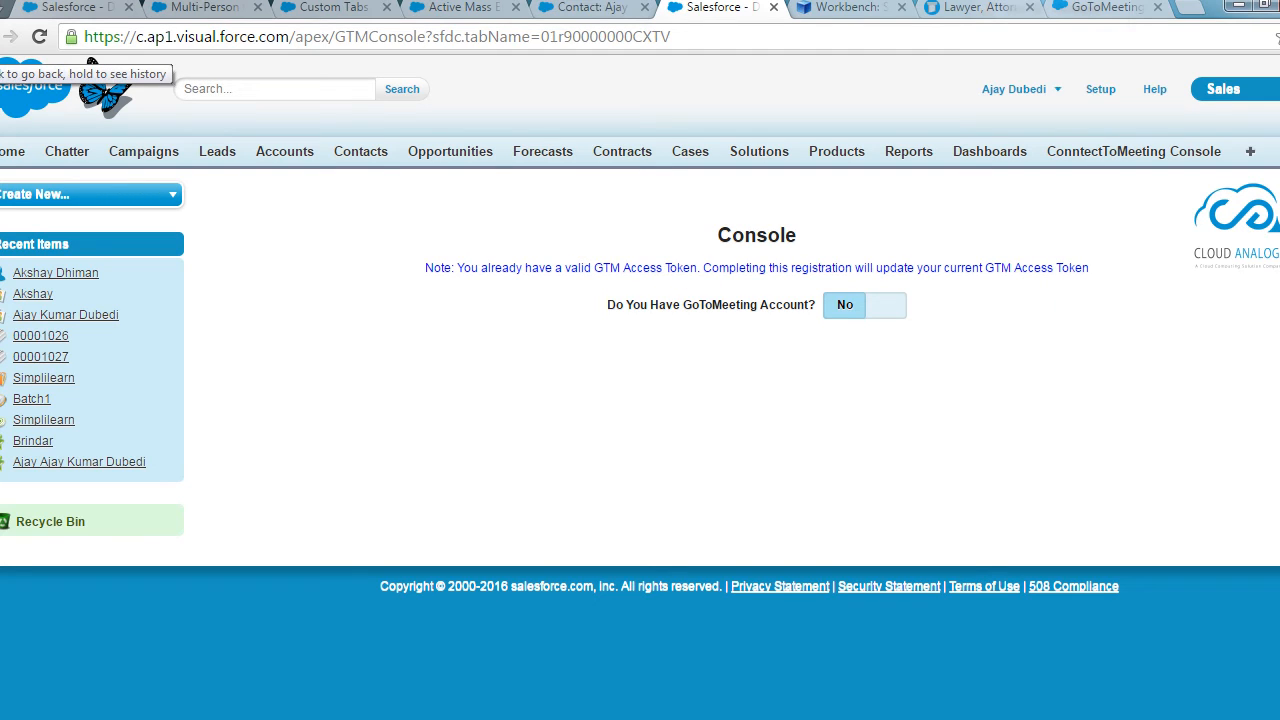
Go to the already open contact record and start a new event from its Open Activities.
click(285, 157)
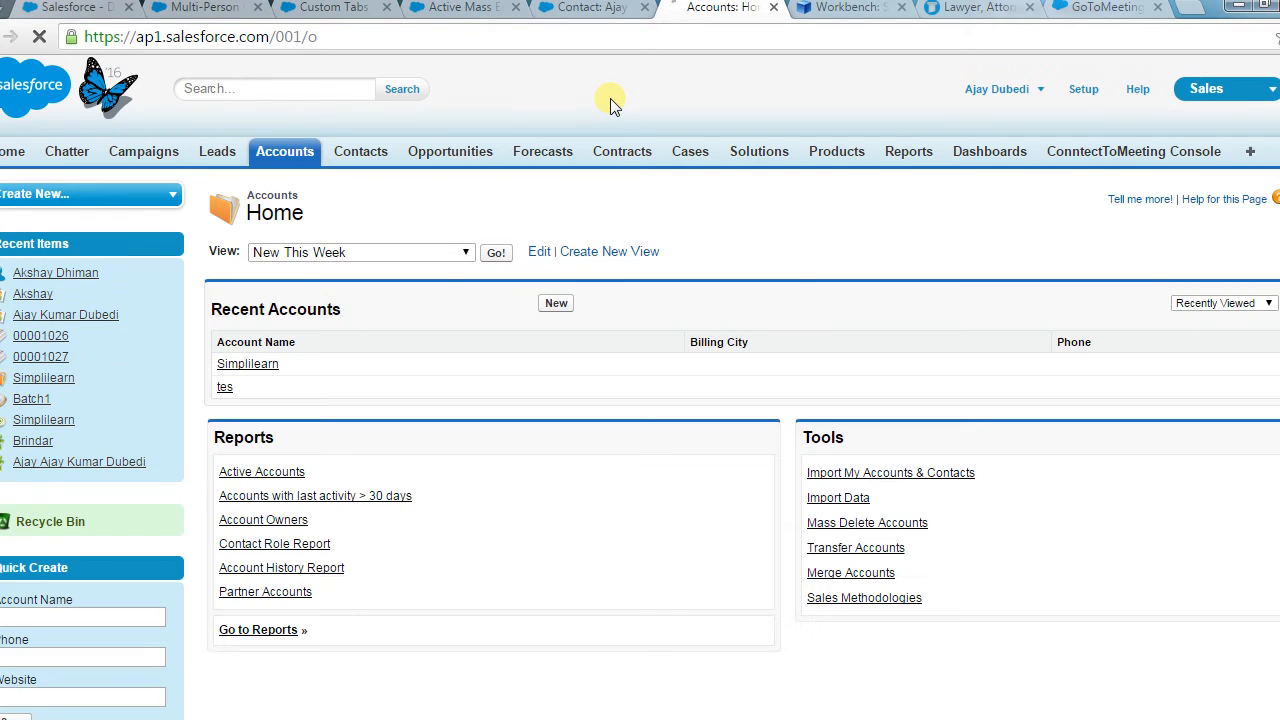
click(592, 8)
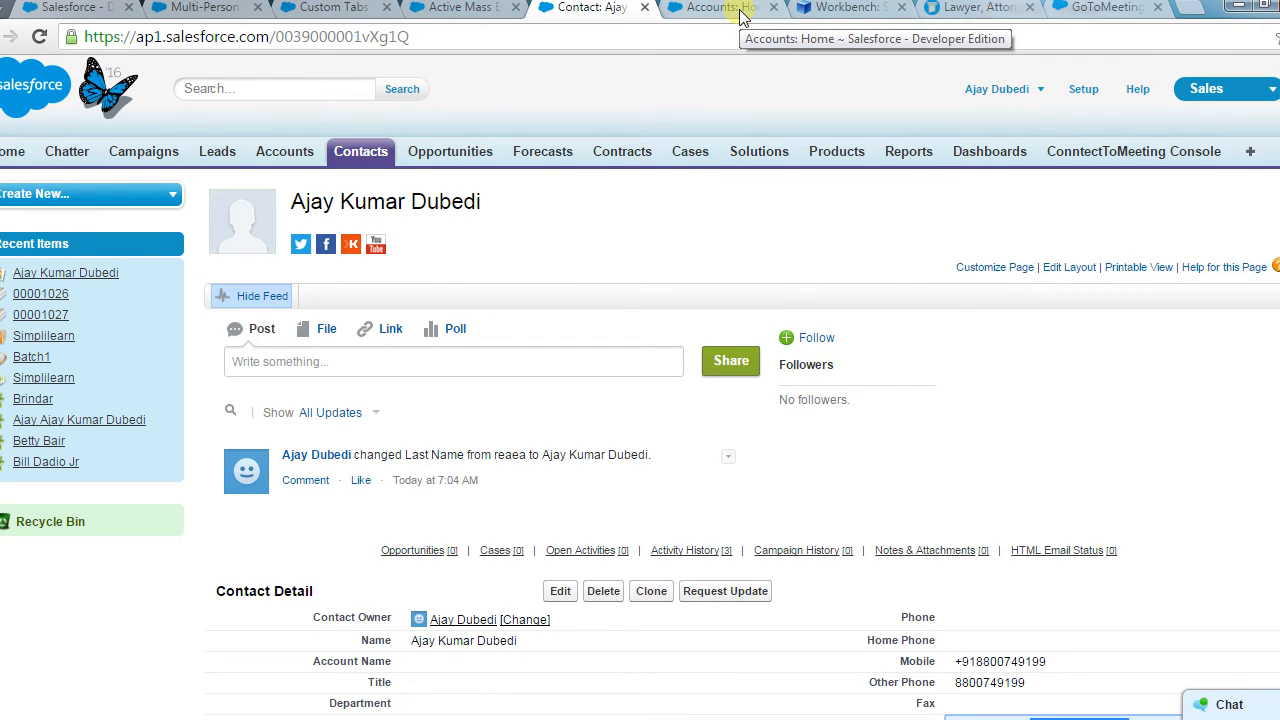
scroll(609, 352, down, 10)
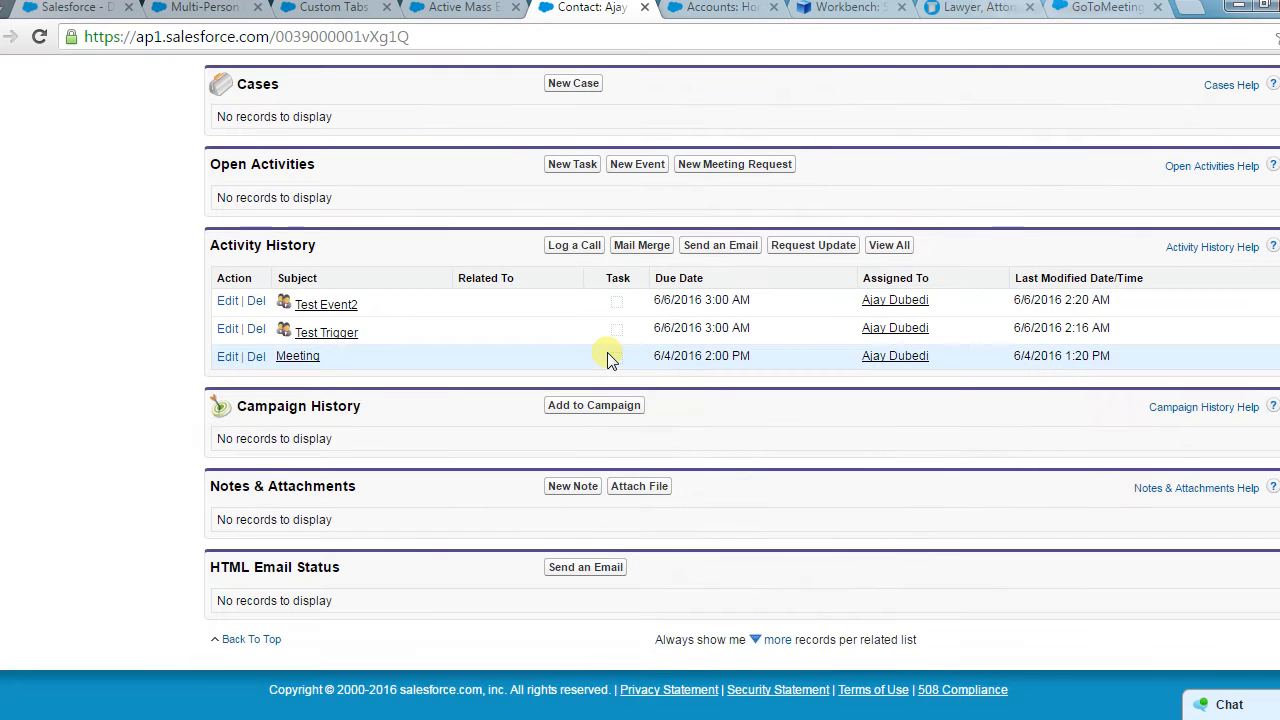
scroll(640, 168, up, 1)
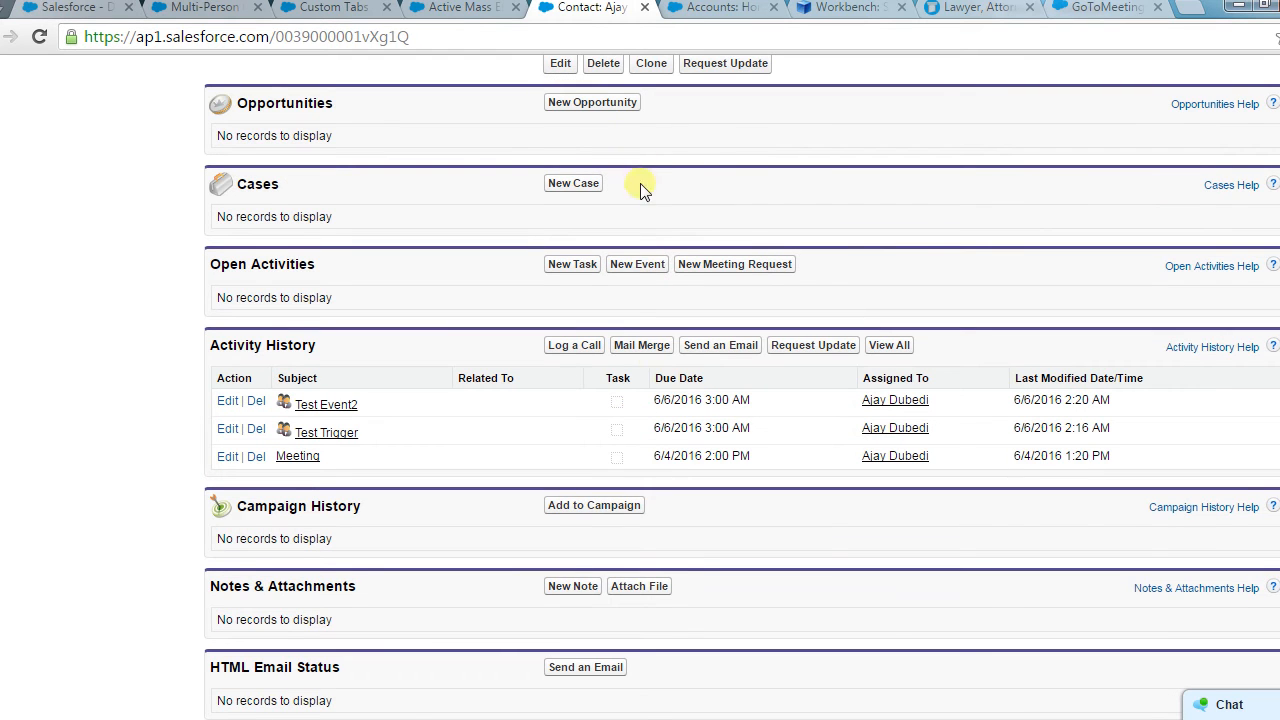
click(650, 264)
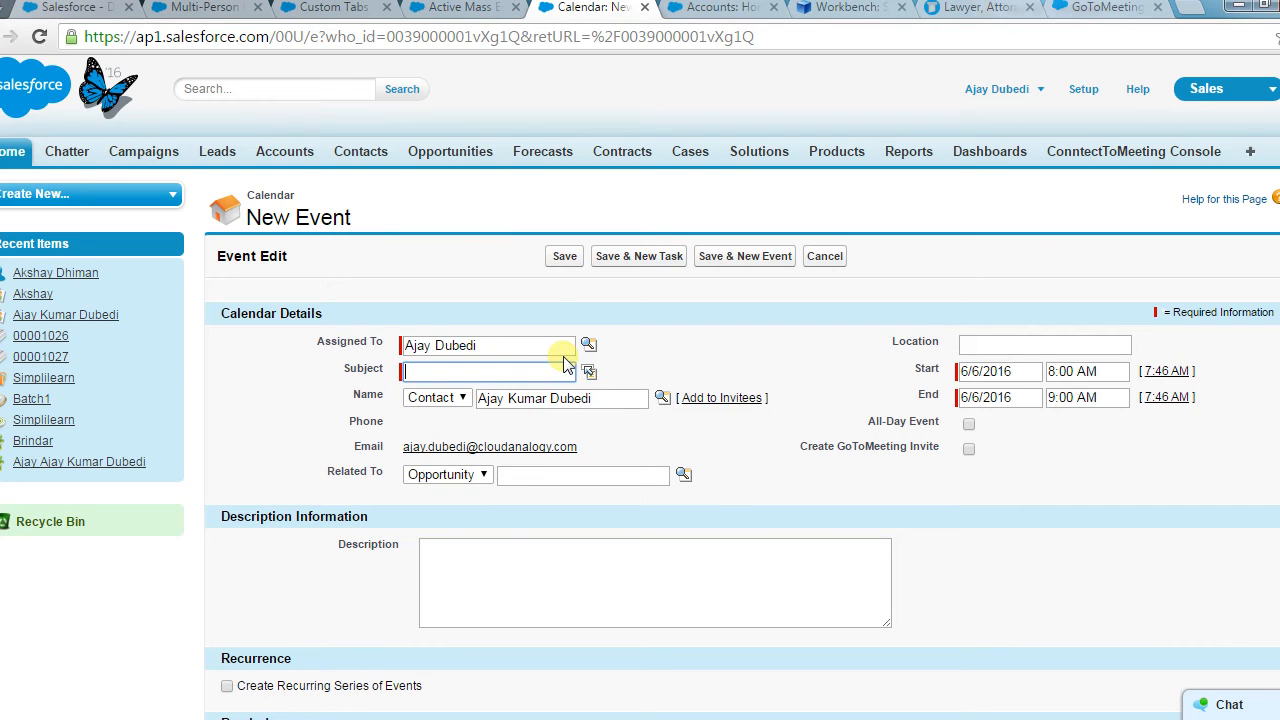
Set the new event's subject to Meeting and its location to Gotomeeting.
text(Meeting)
click(1027, 350)
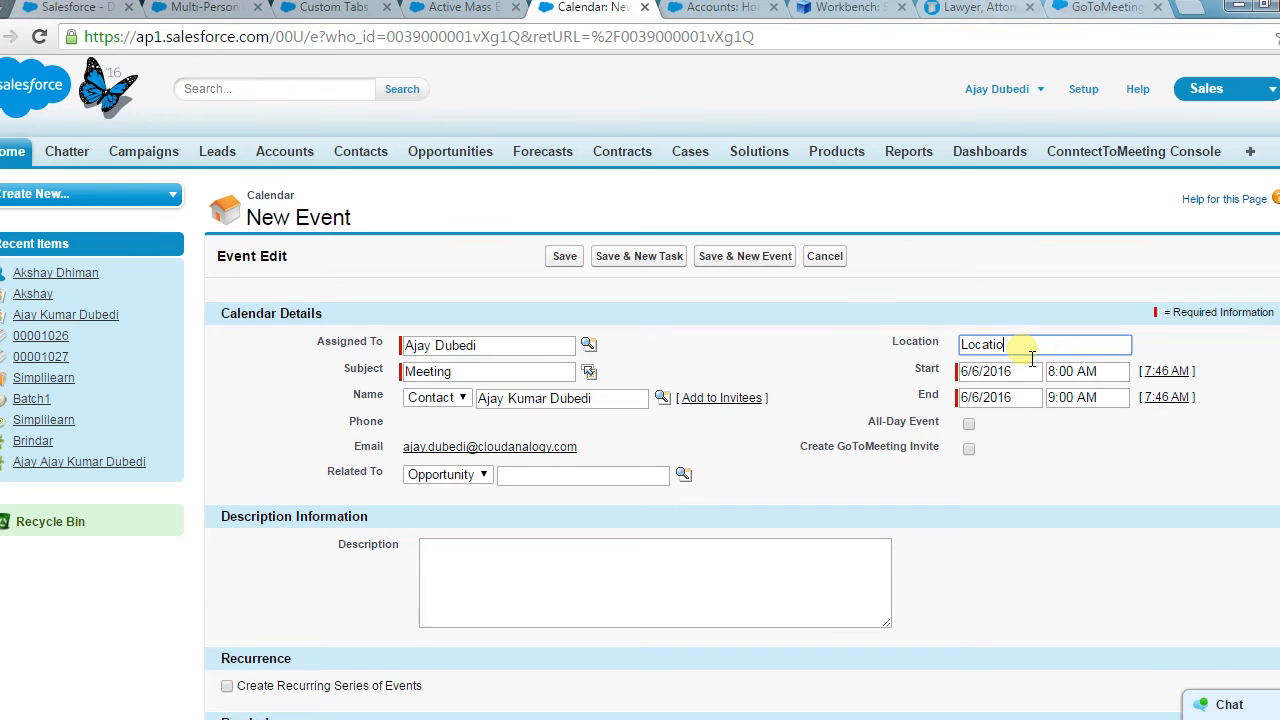
text(Location)
double_click(1032, 357)
text(S)
key(Tab)
click(741, 461)
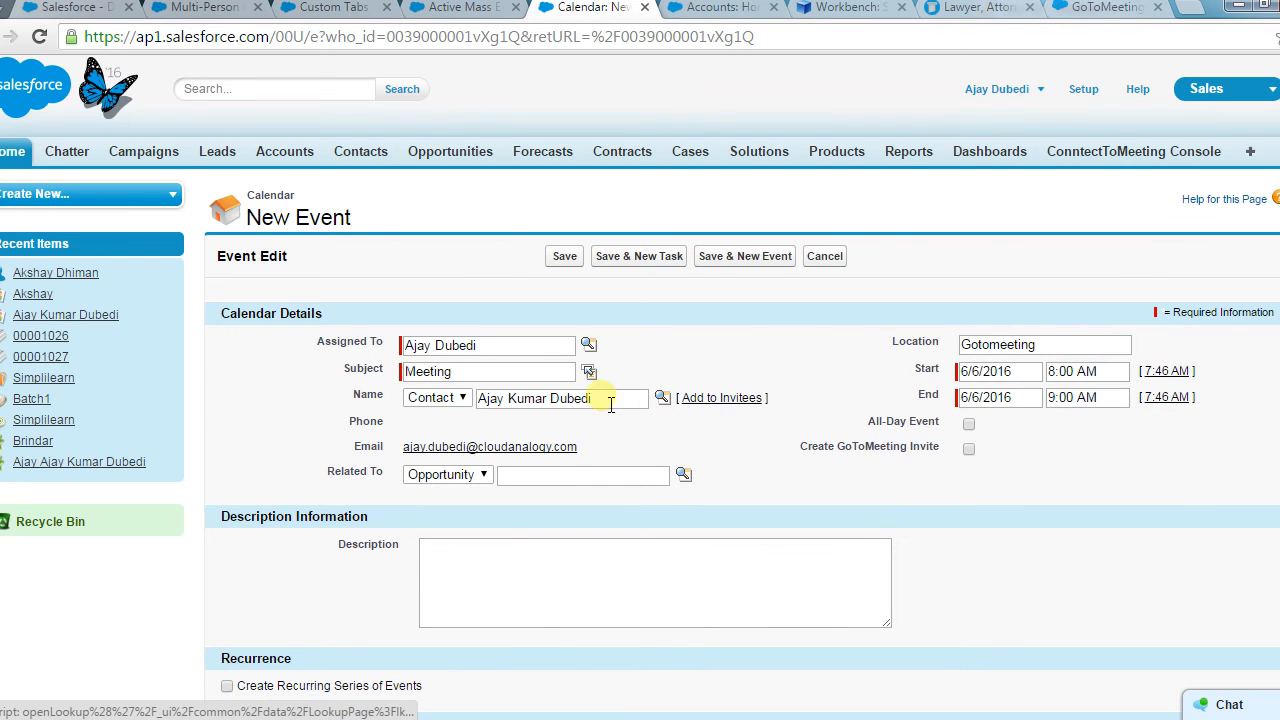
Add the event's named contact to the invitees, and search within Contacts to add a second contact as another invitee.
click(718, 397)
scroll(572, 410, down, 5)
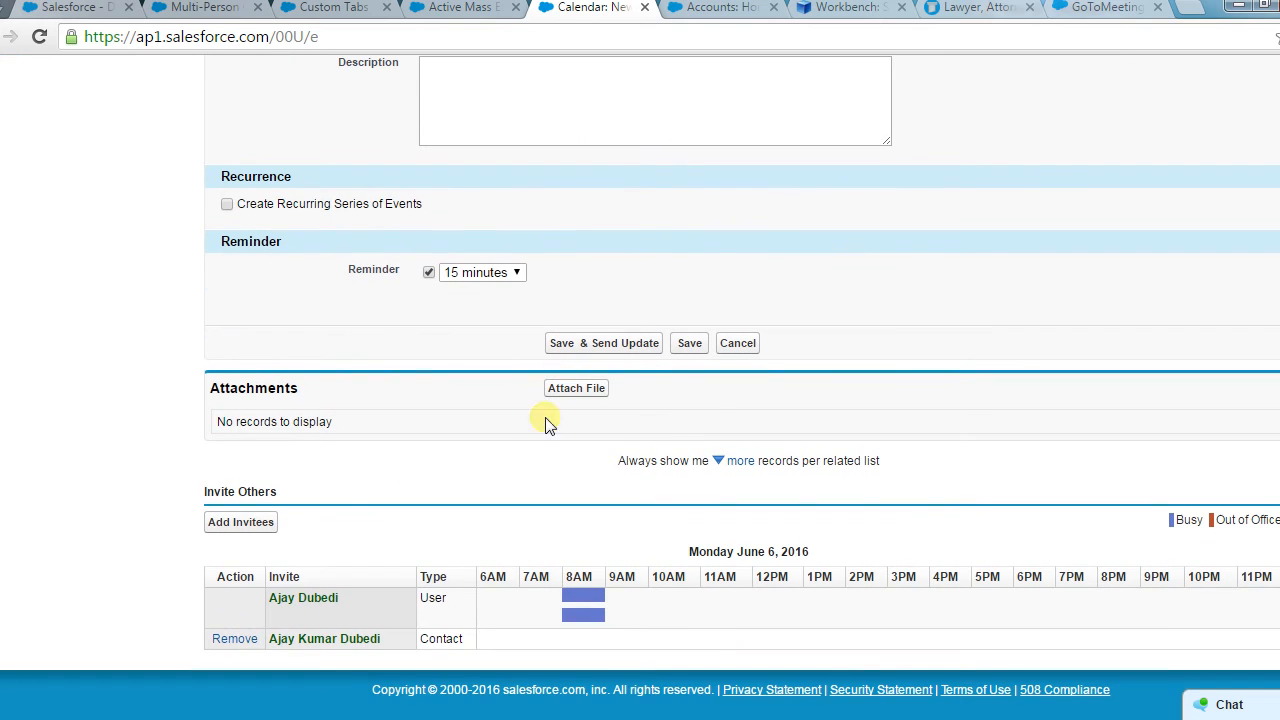
click(243, 521)
drag(466, 336, 1030, 240)
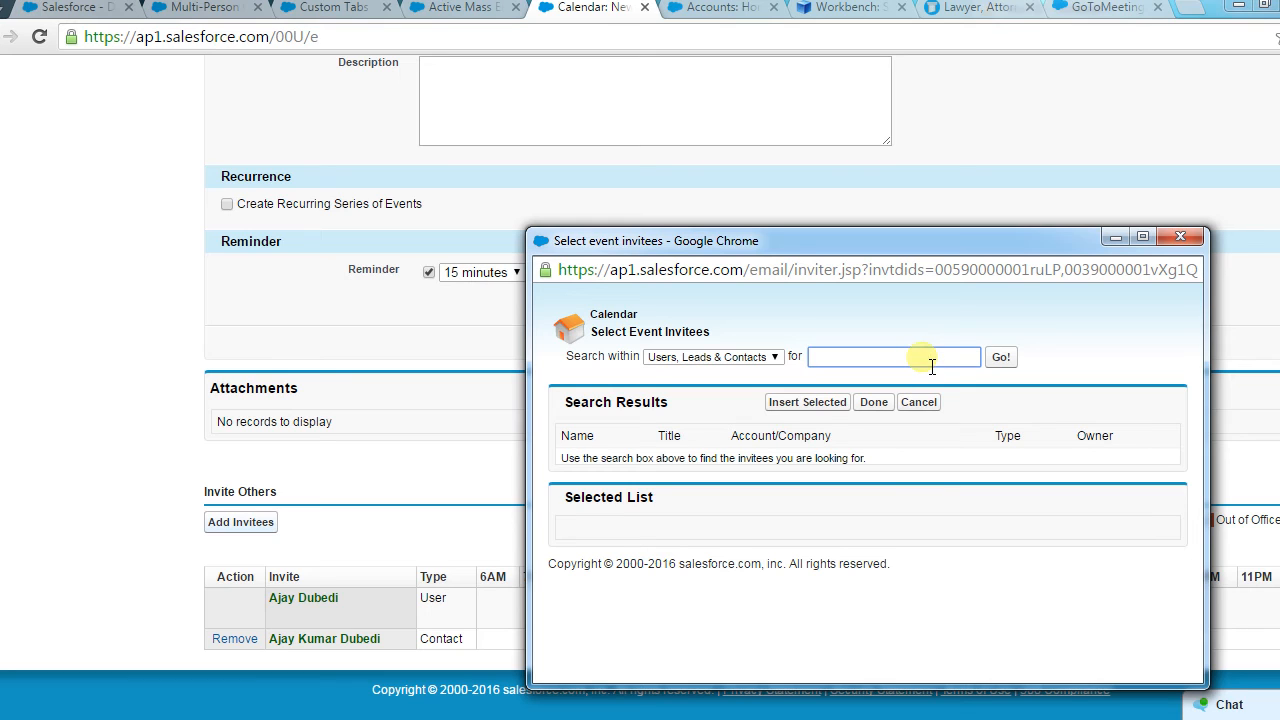
click(712, 357)
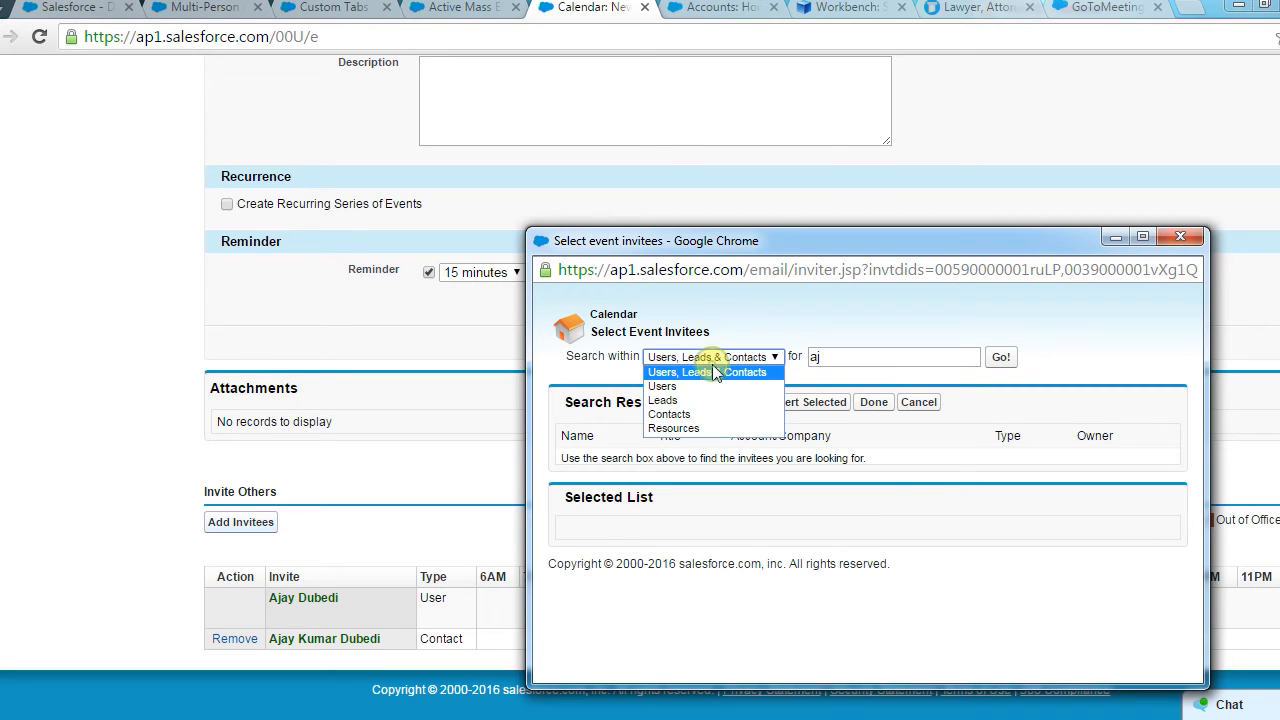
click(697, 414)
double_click(845, 358)
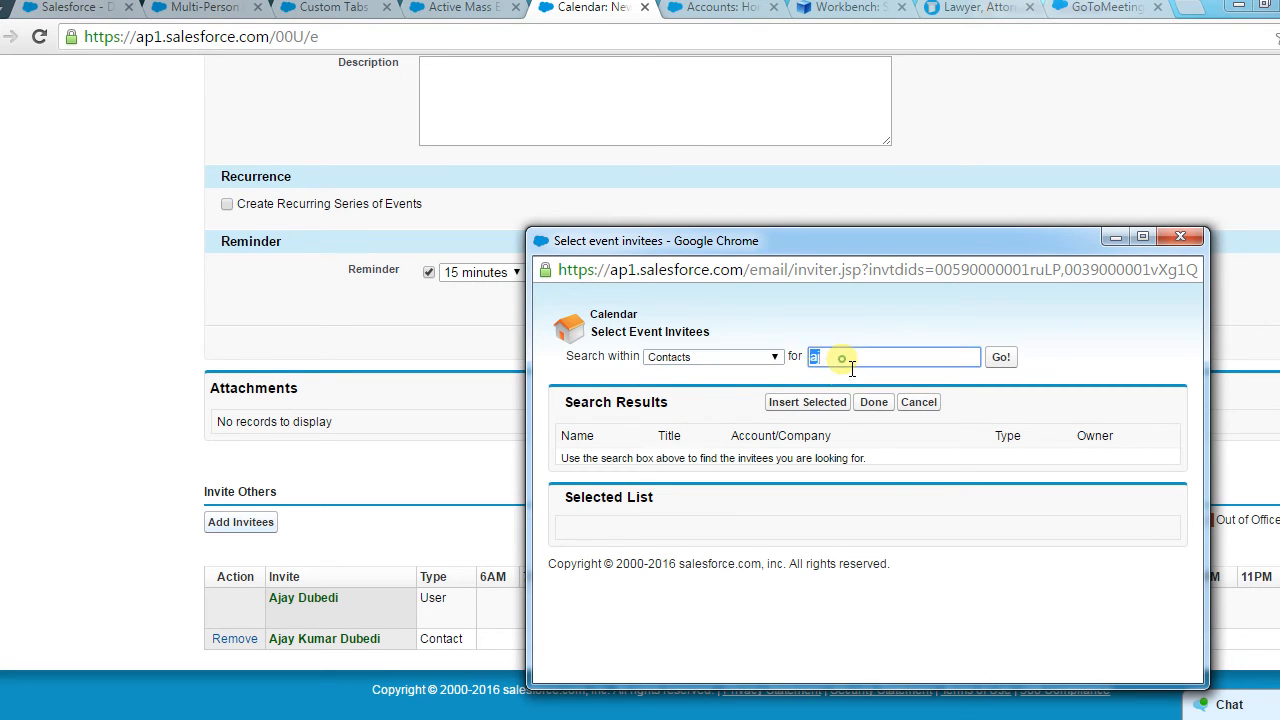
text(ajay)
click(1000, 360)
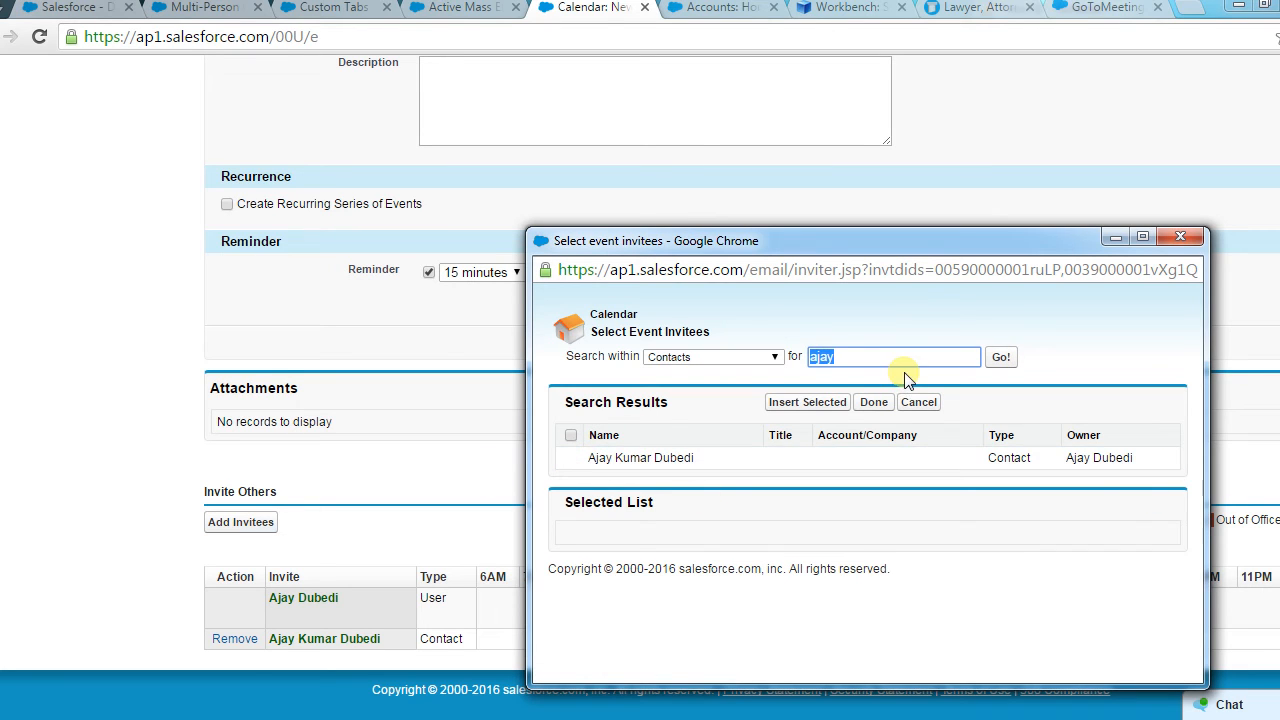
text(akshay)
click(1000, 358)
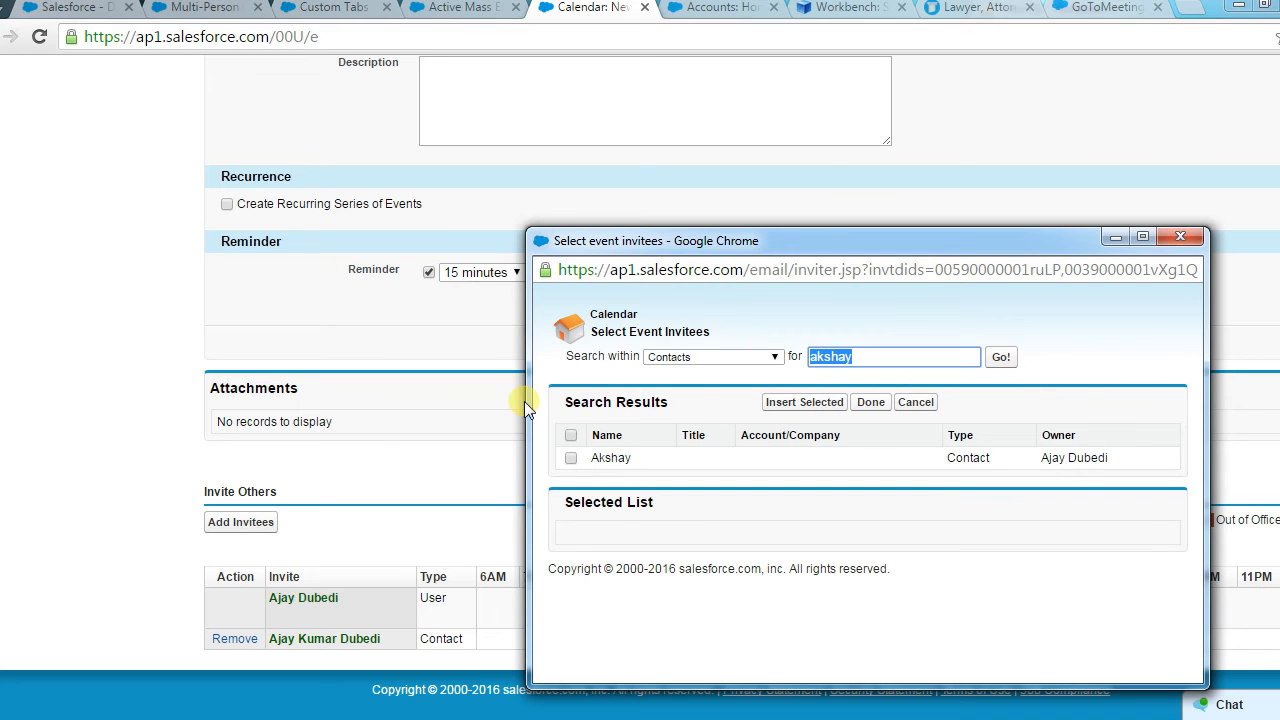
click(572, 457)
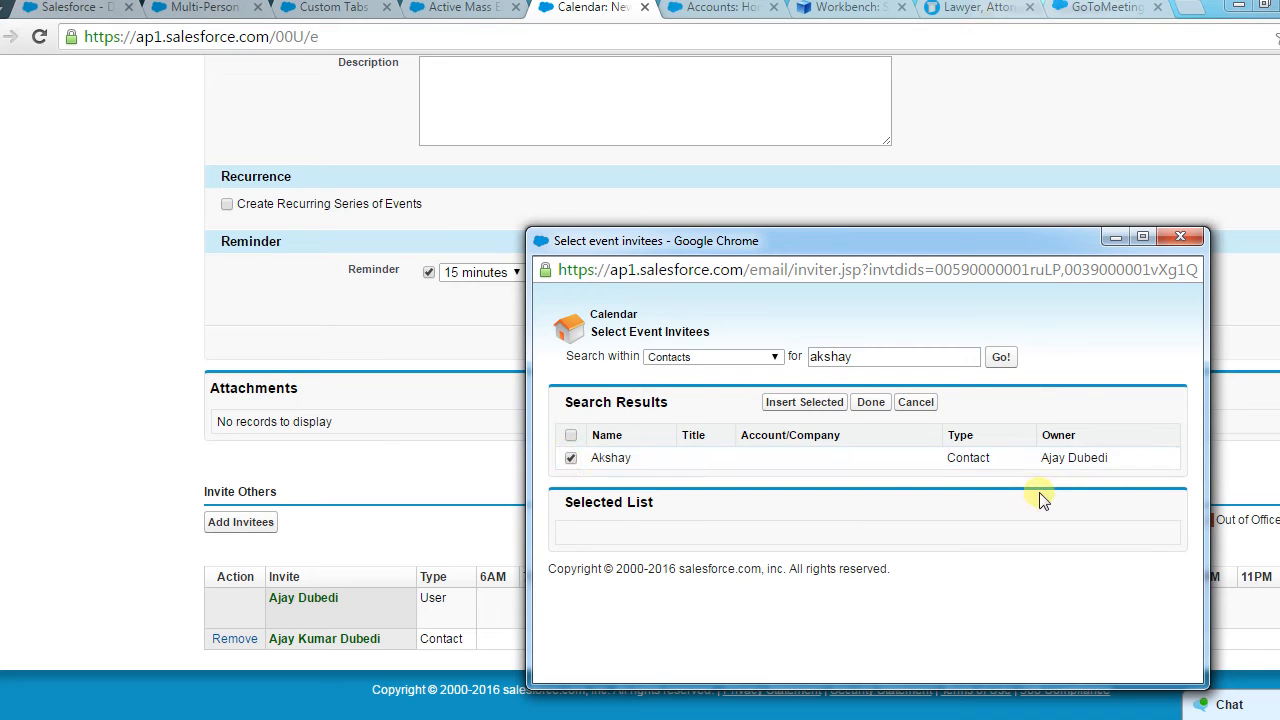
click(872, 403)
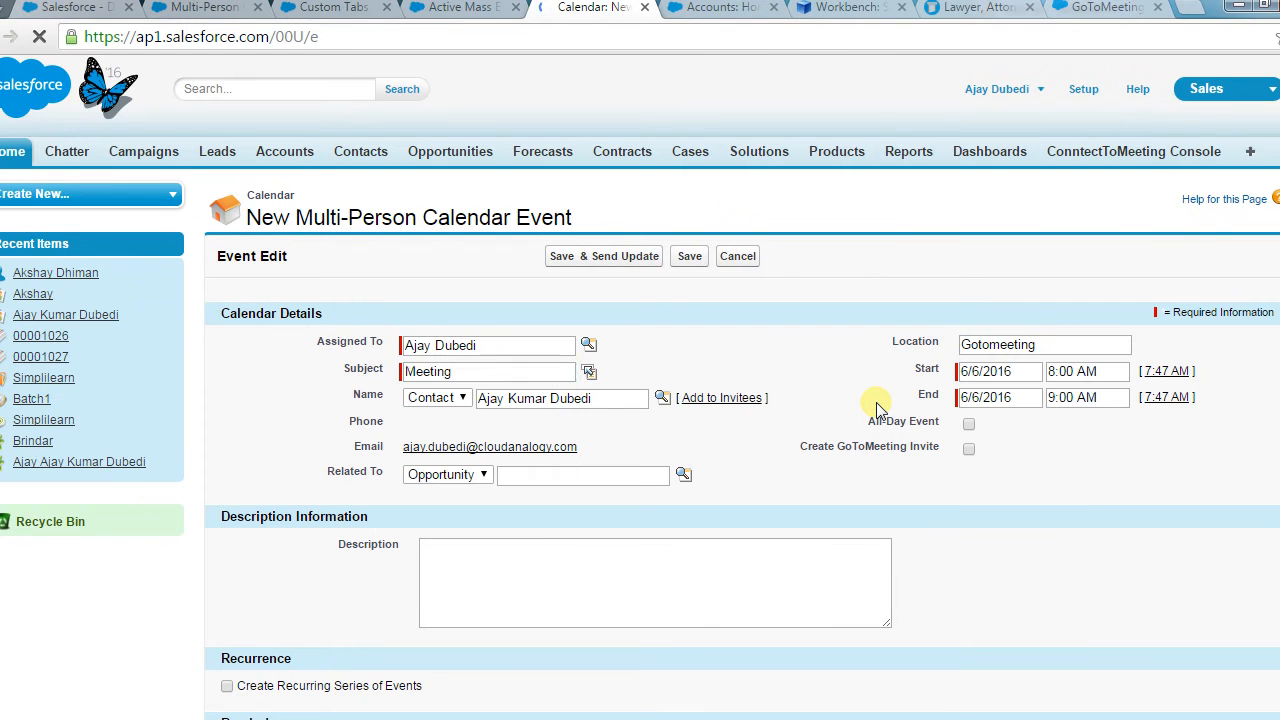
key(ctrl+d)
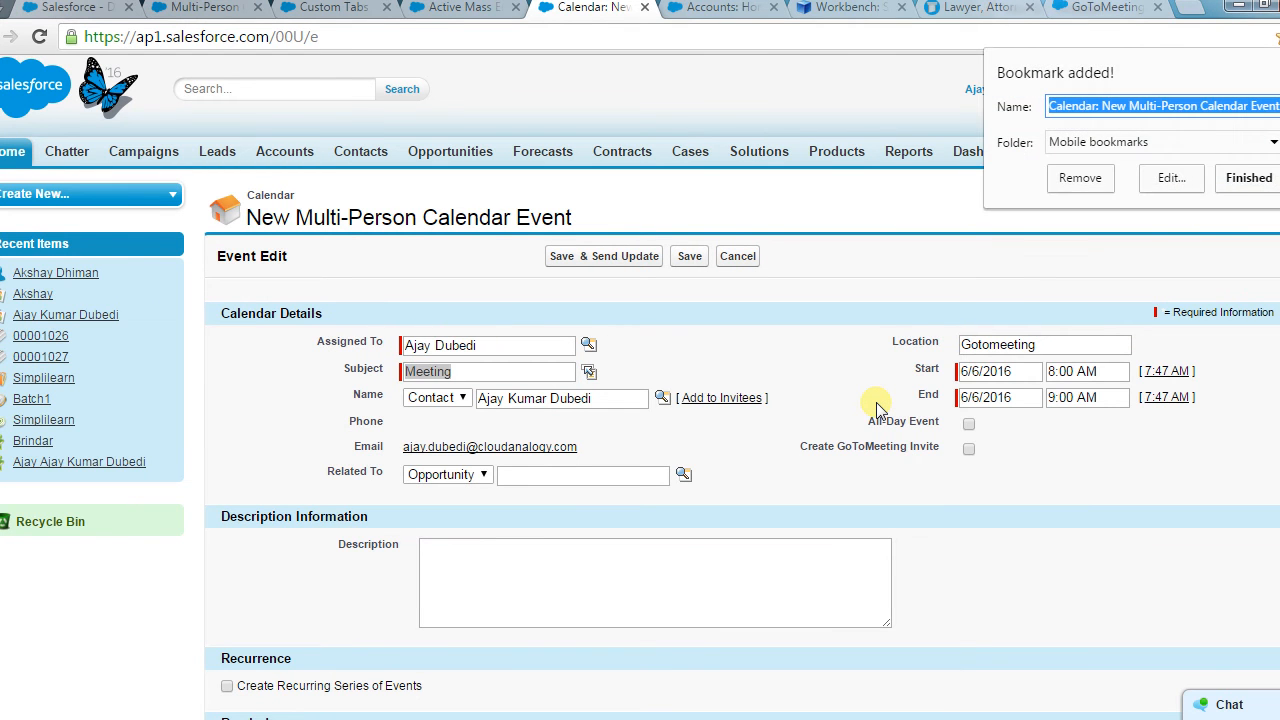
click(878, 328)
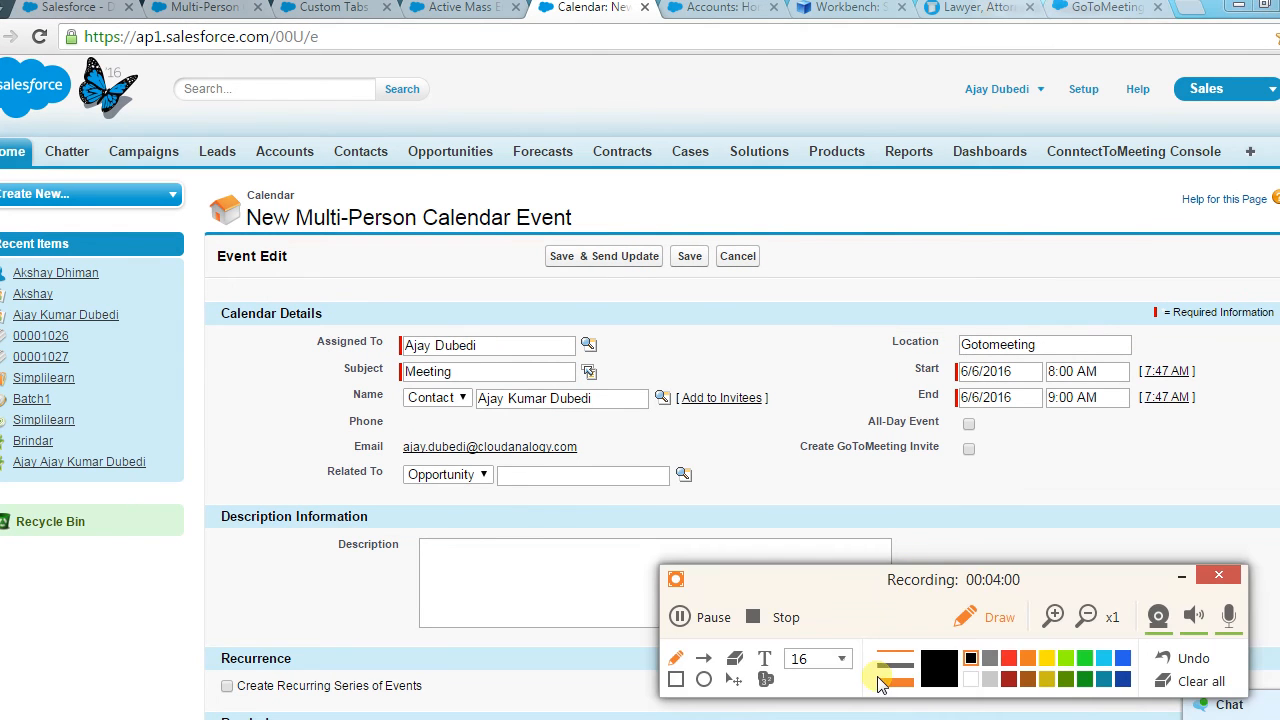
click(680, 616)
click(796, 452)
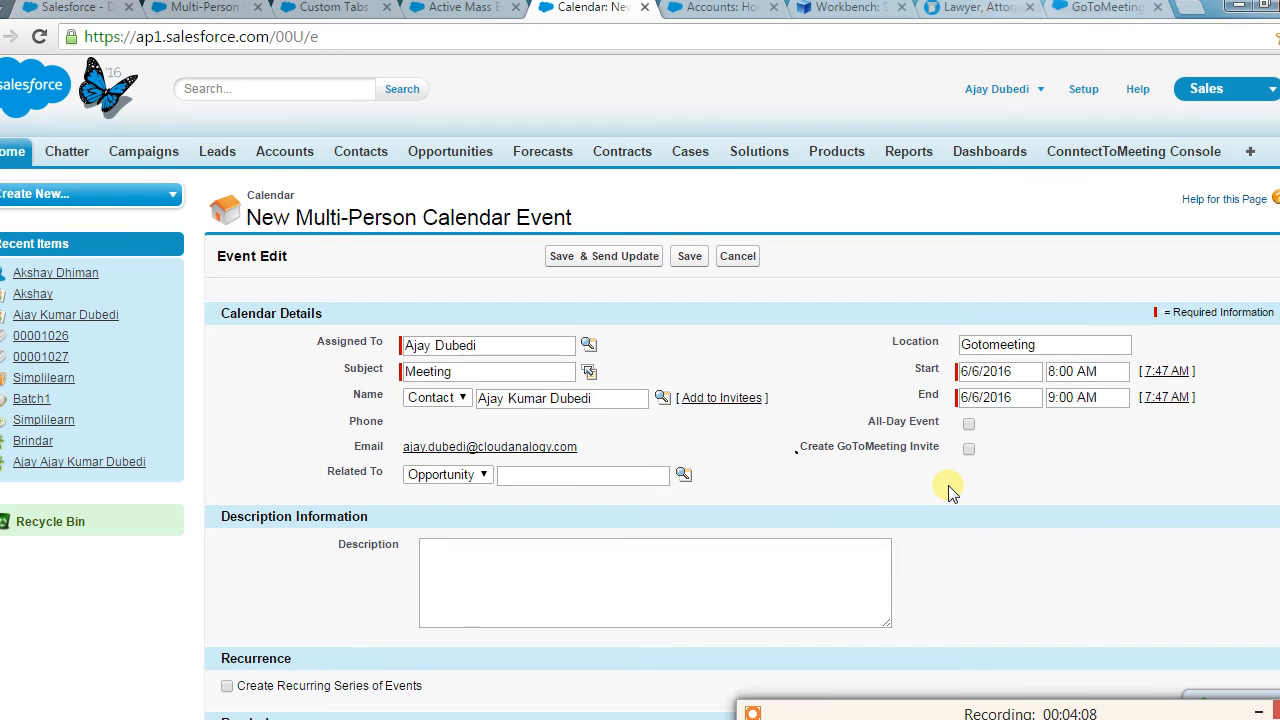
Enable Create GoToMeeting Invite for the multi-person event, and save it while sending the update to the invitees.
scroll(948, 490, down, 5)
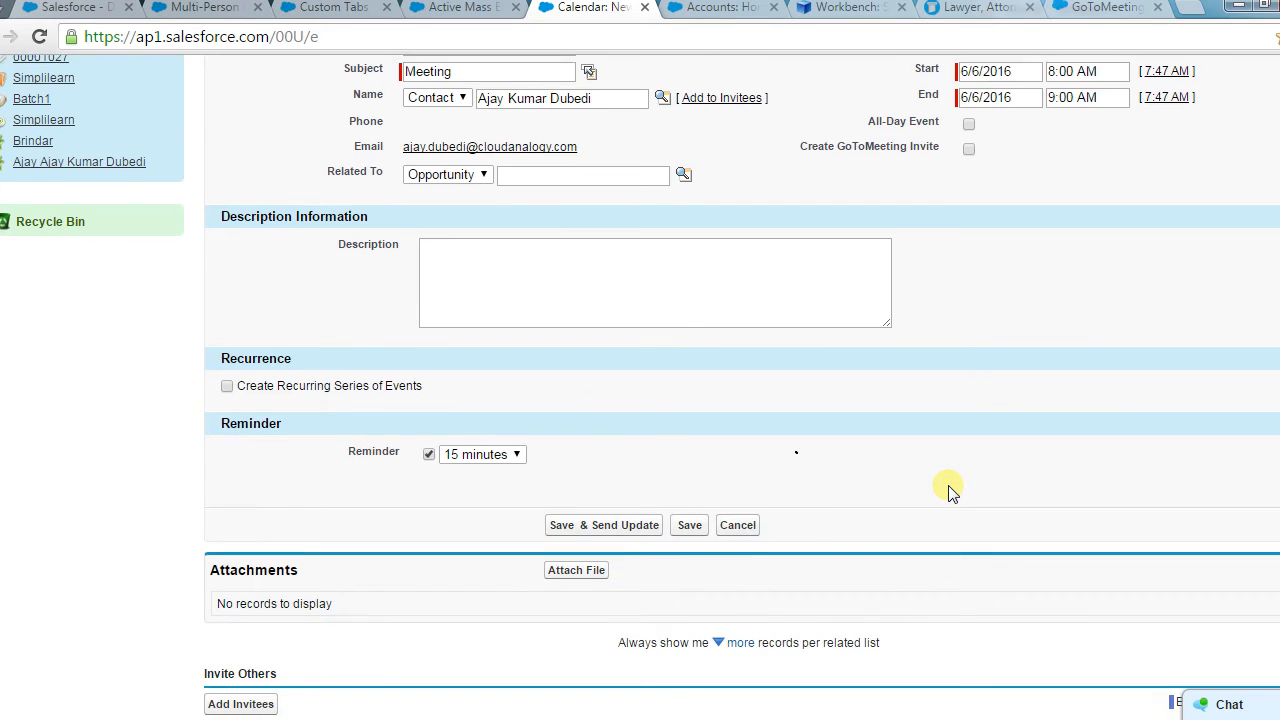
scroll(714, 417, up, 5)
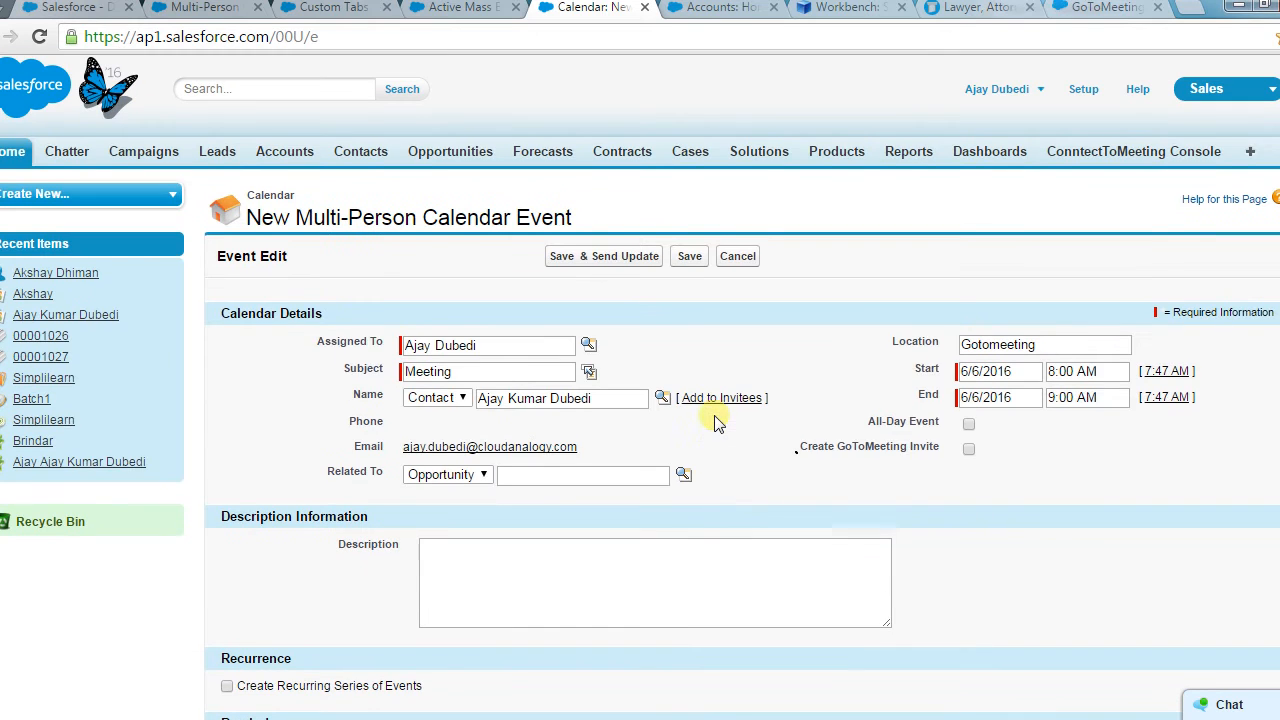
scroll(955, 460, down, 1)
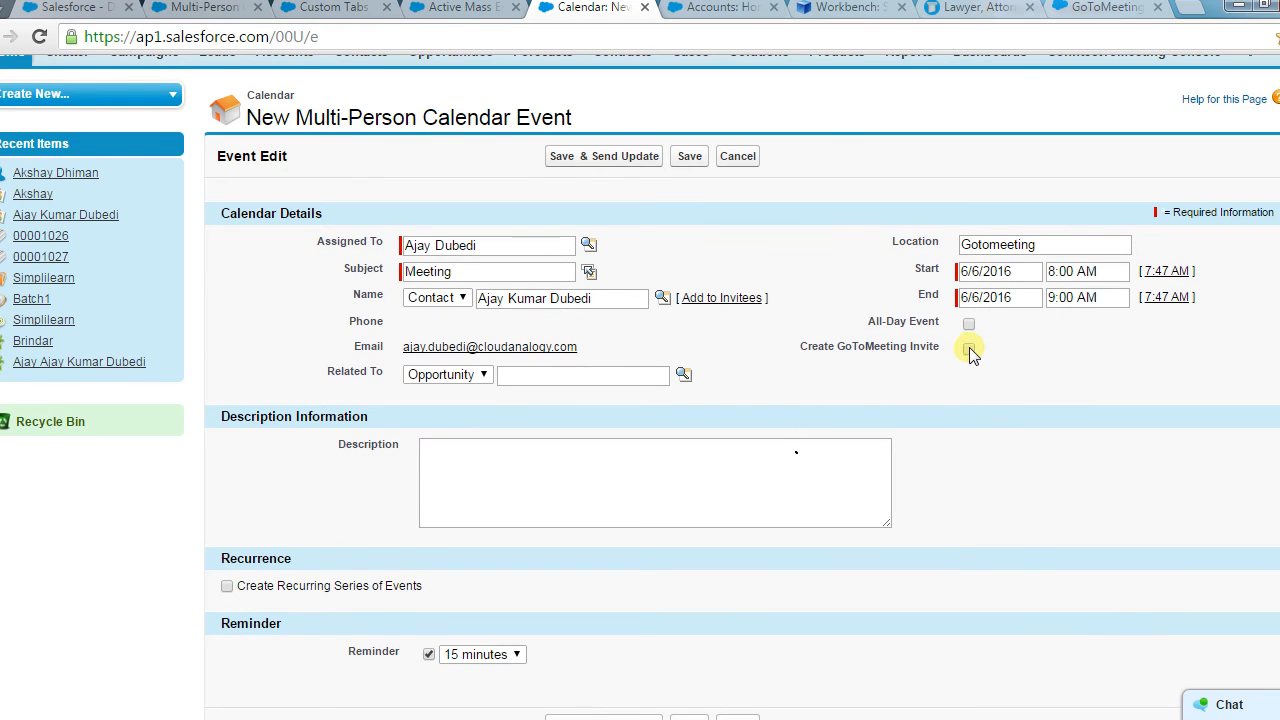
click(969, 349)
click(585, 162)
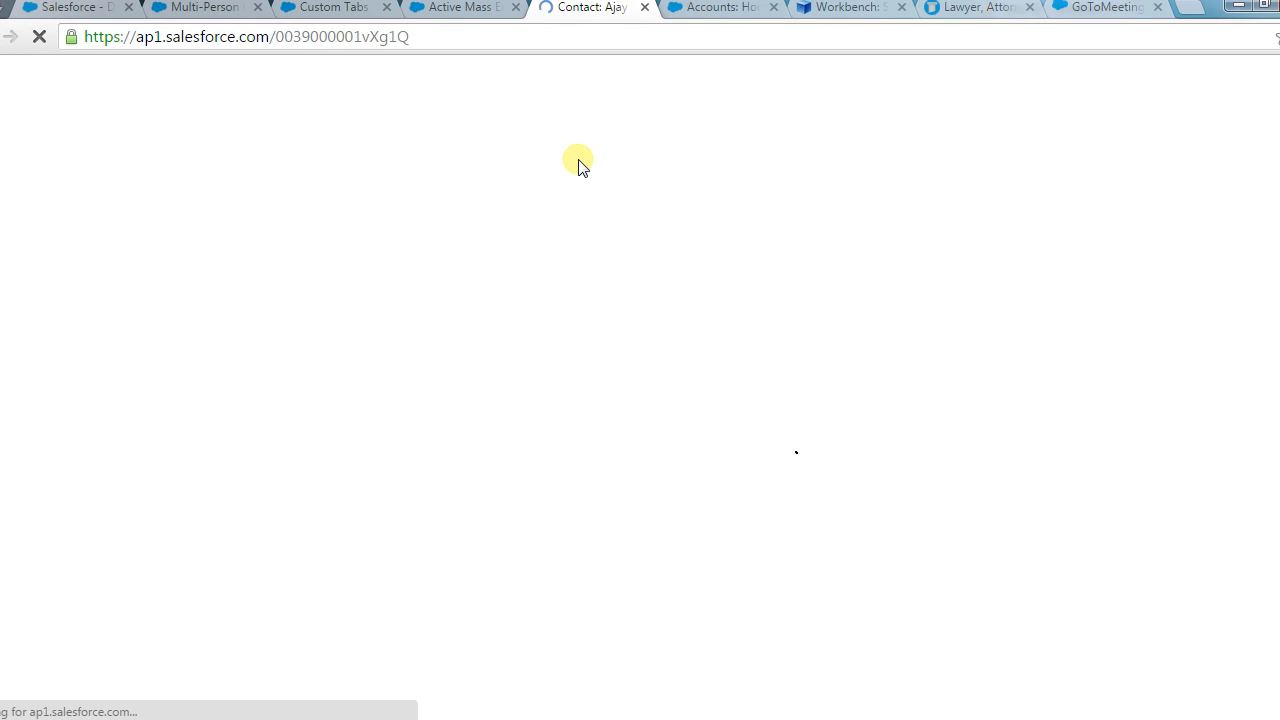
Check the contact's Open Activities and Activity History lists for the saved meeting event.
scroll(598, 253, down, 1)
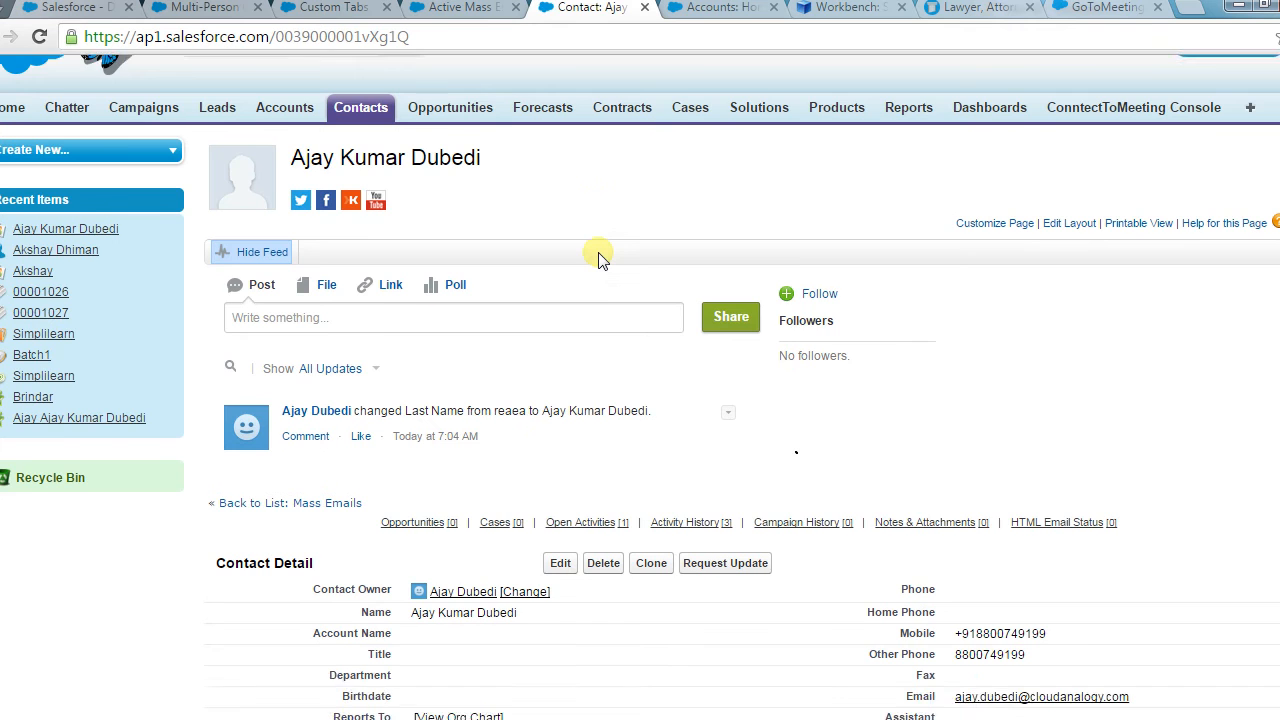
scroll(598, 255, down, 7)
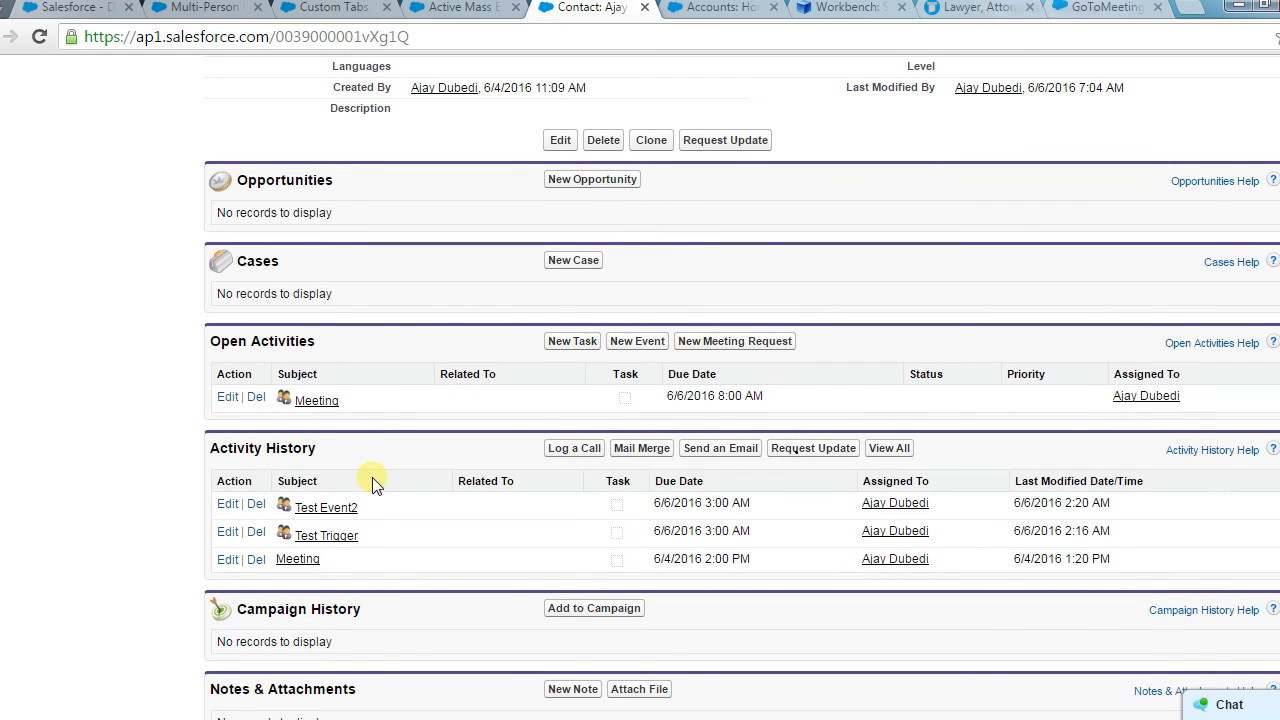
scroll(374, 403, down, 1)
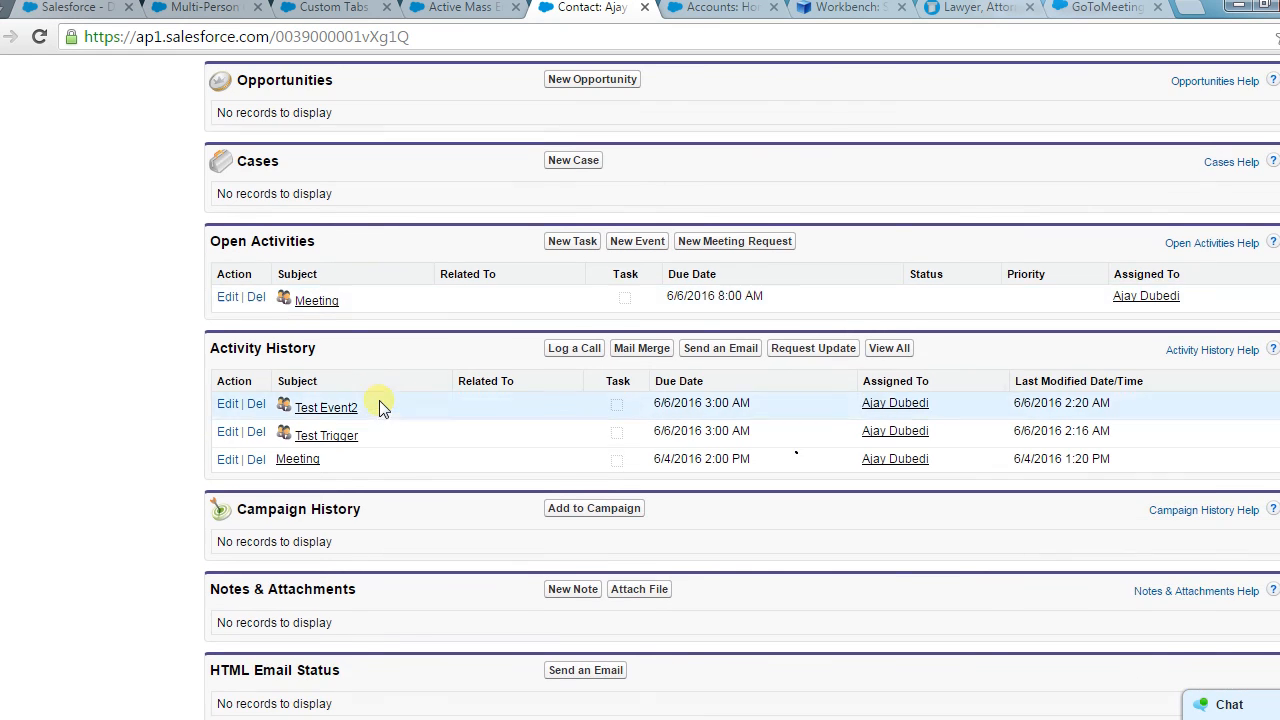
Open the Meeting event from the contact's Open Activities and review its GoToMeeting details in the description.
click(320, 300)
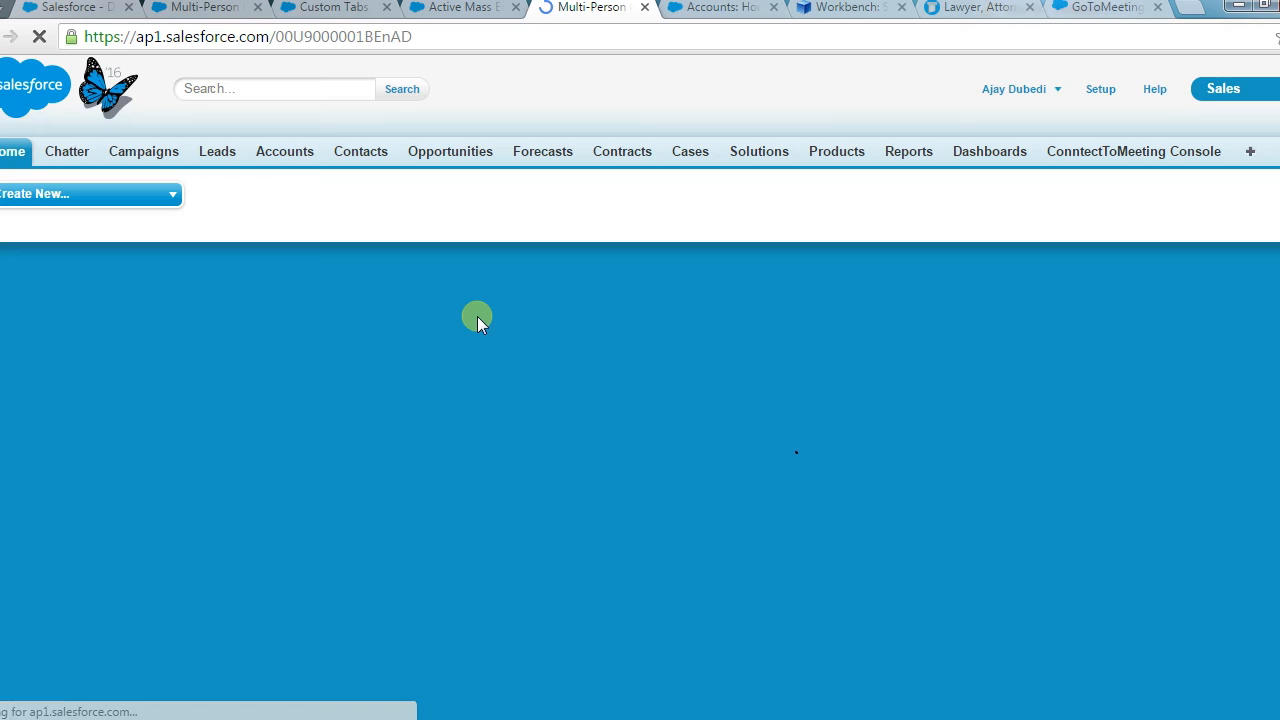
scroll(450, 360, down, 2)
scroll(440, 380, up, 2)
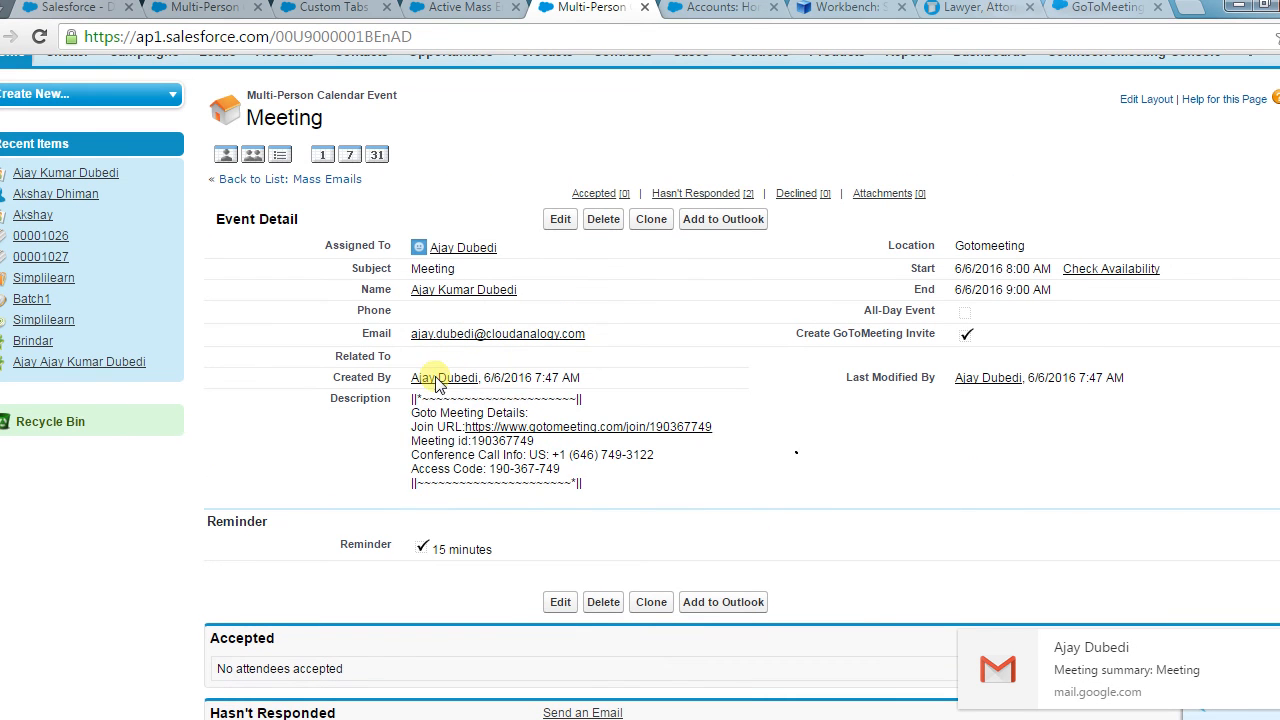
Switch to Gmail to open the Meeting summary email, and try its View Meeting Details link before putting the linked page away.
click(1114, 680)
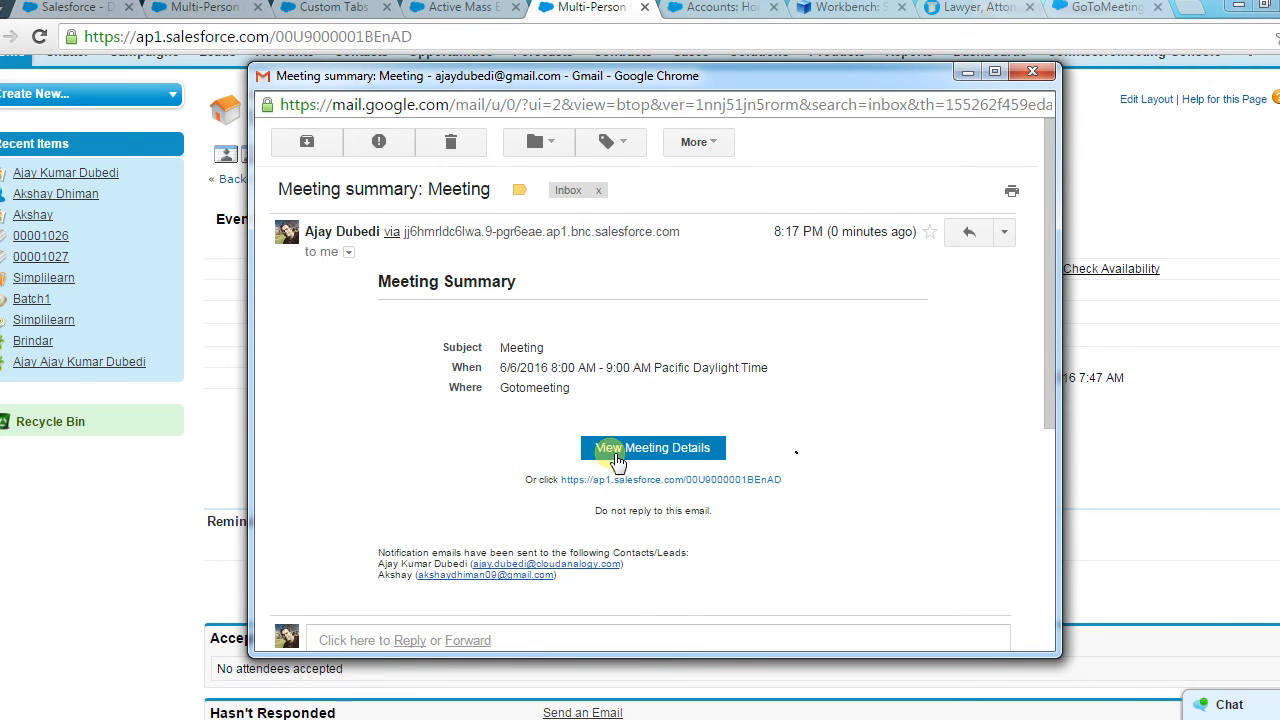
click(624, 448)
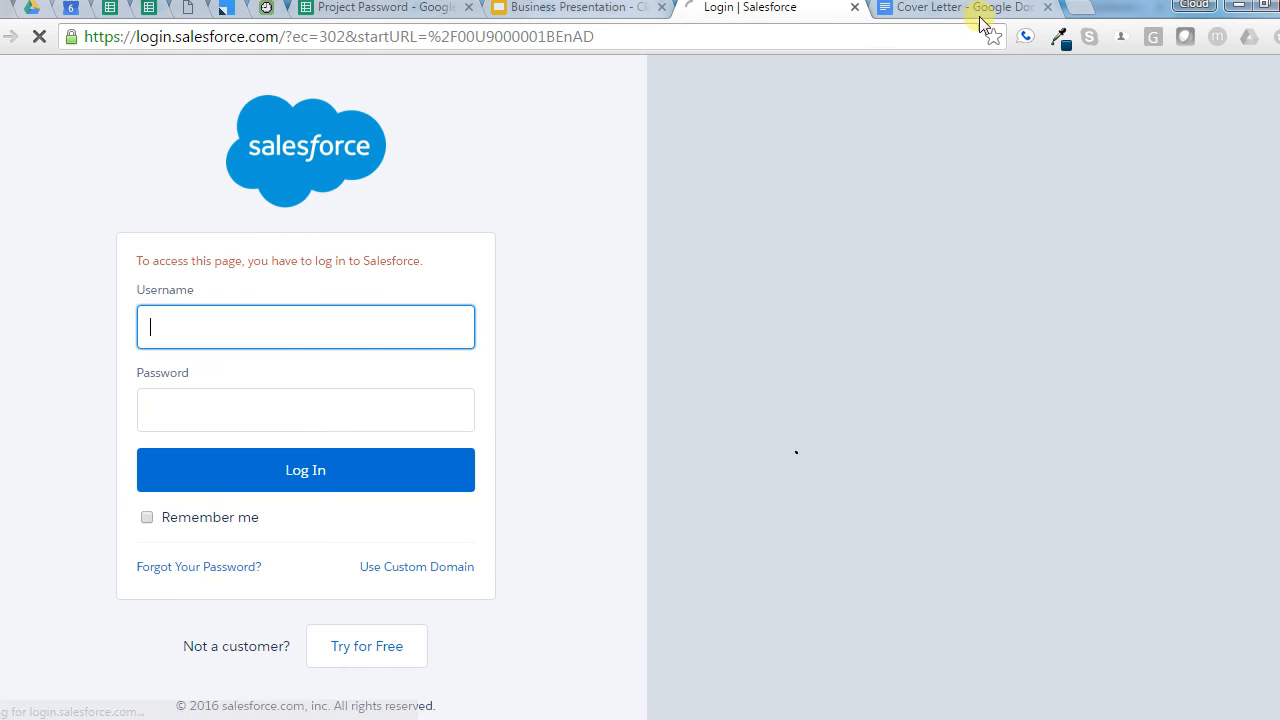
click(1239, 5)
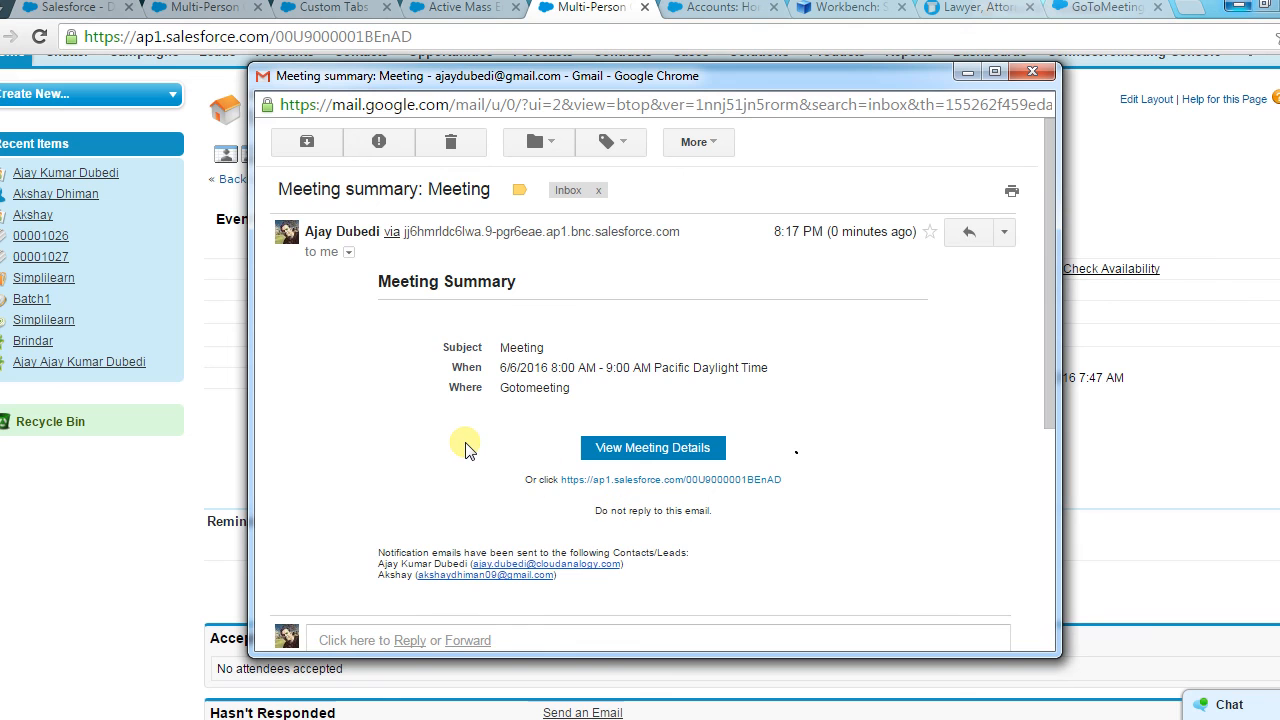
Read through the meeting summary email, then put it away and close the blank pop-up window over the event.
scroll(465, 448, down, 3)
scroll(465, 448, up, 3)
click(968, 72)
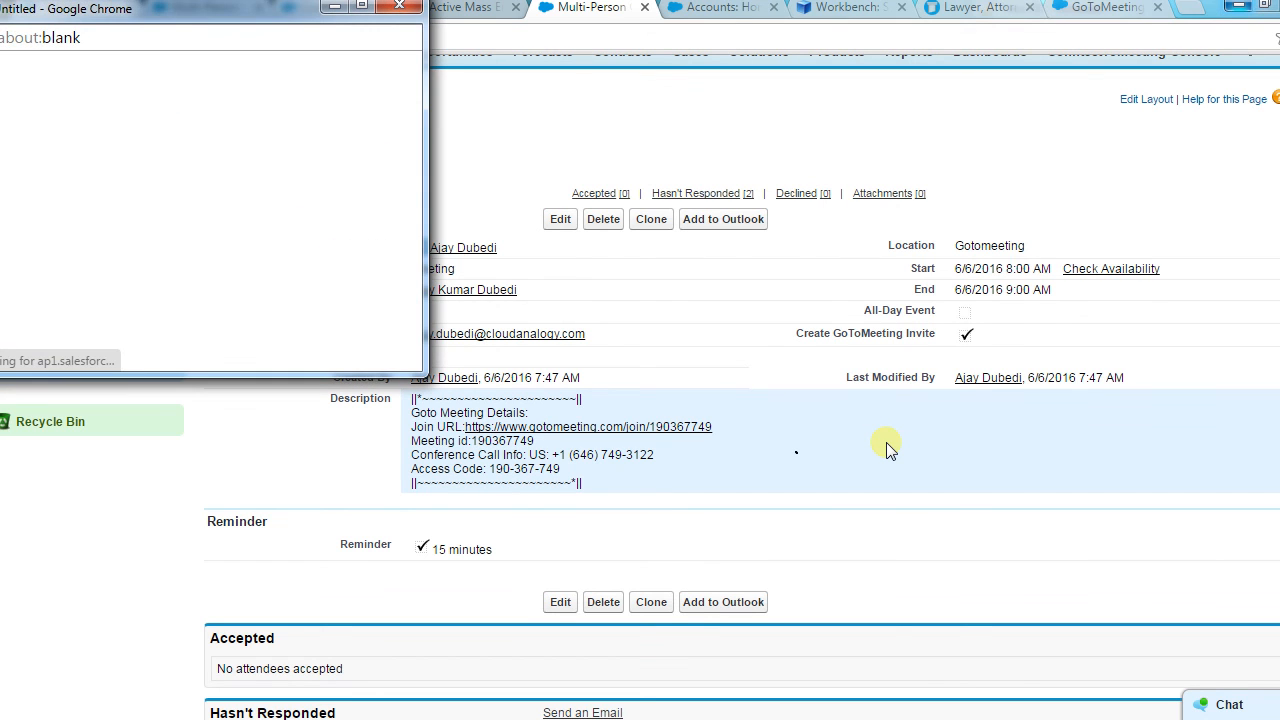
click(404, 6)
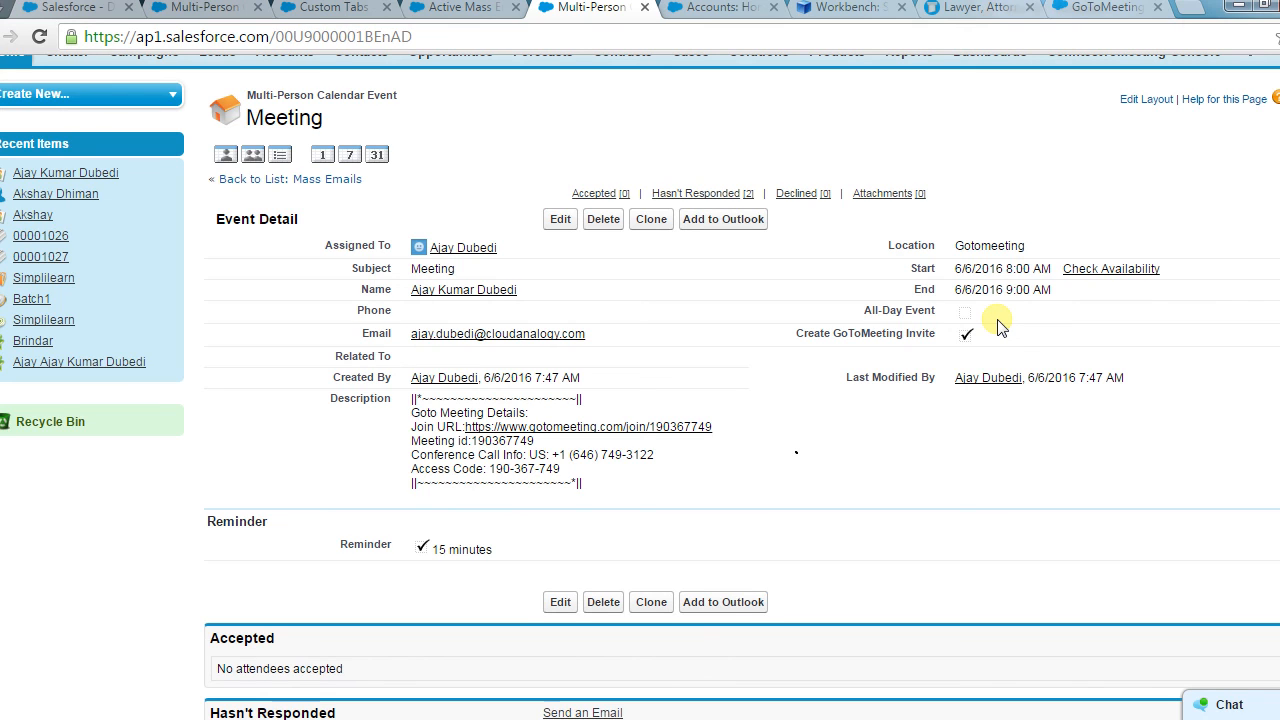
mouse_move(105, 718)
key(alt+Tab)
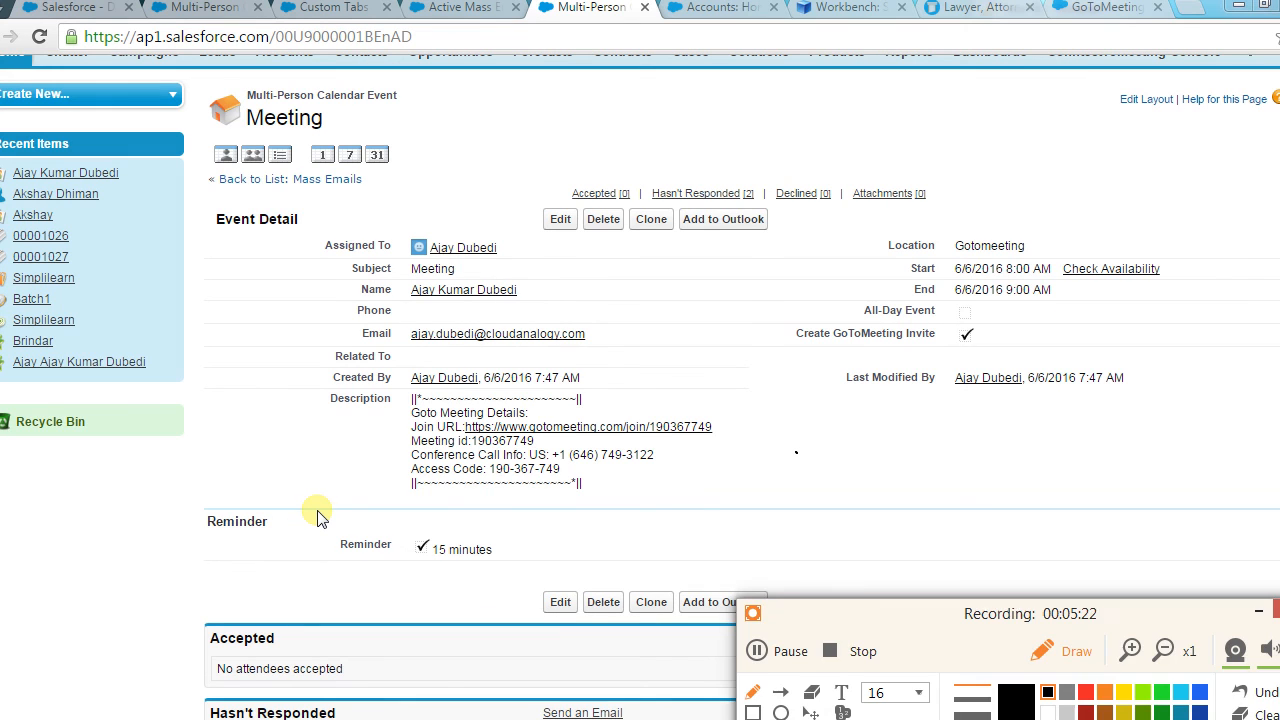